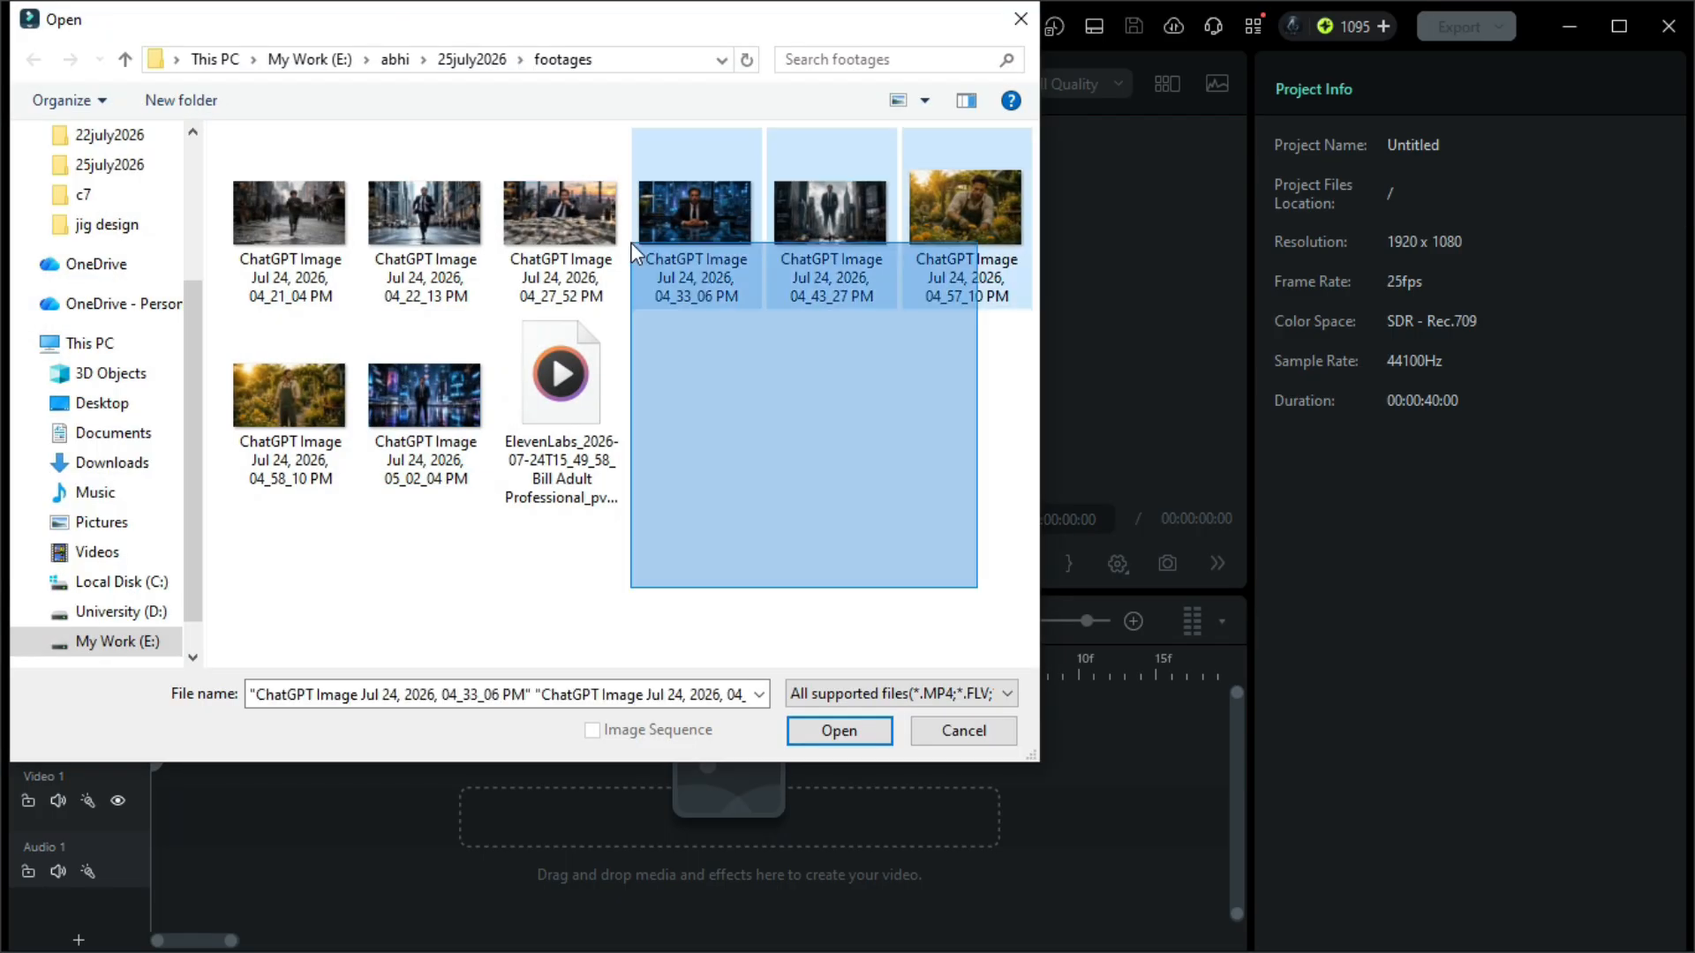
Step: Import the ChatGPT images and ElevenLabs voice-over from the footages folder, then arrange them on the Video 1 and Audio 1 tracks
{"action": "left_click", "coordinate": [840, 623]}
{"action": "left_click_drag", "start_coordinate": [519, 281], "coordinate": [205, 832]}
{"action": "left_click_drag", "start_coordinate": [796, 820], "coordinate": [453, 820]}
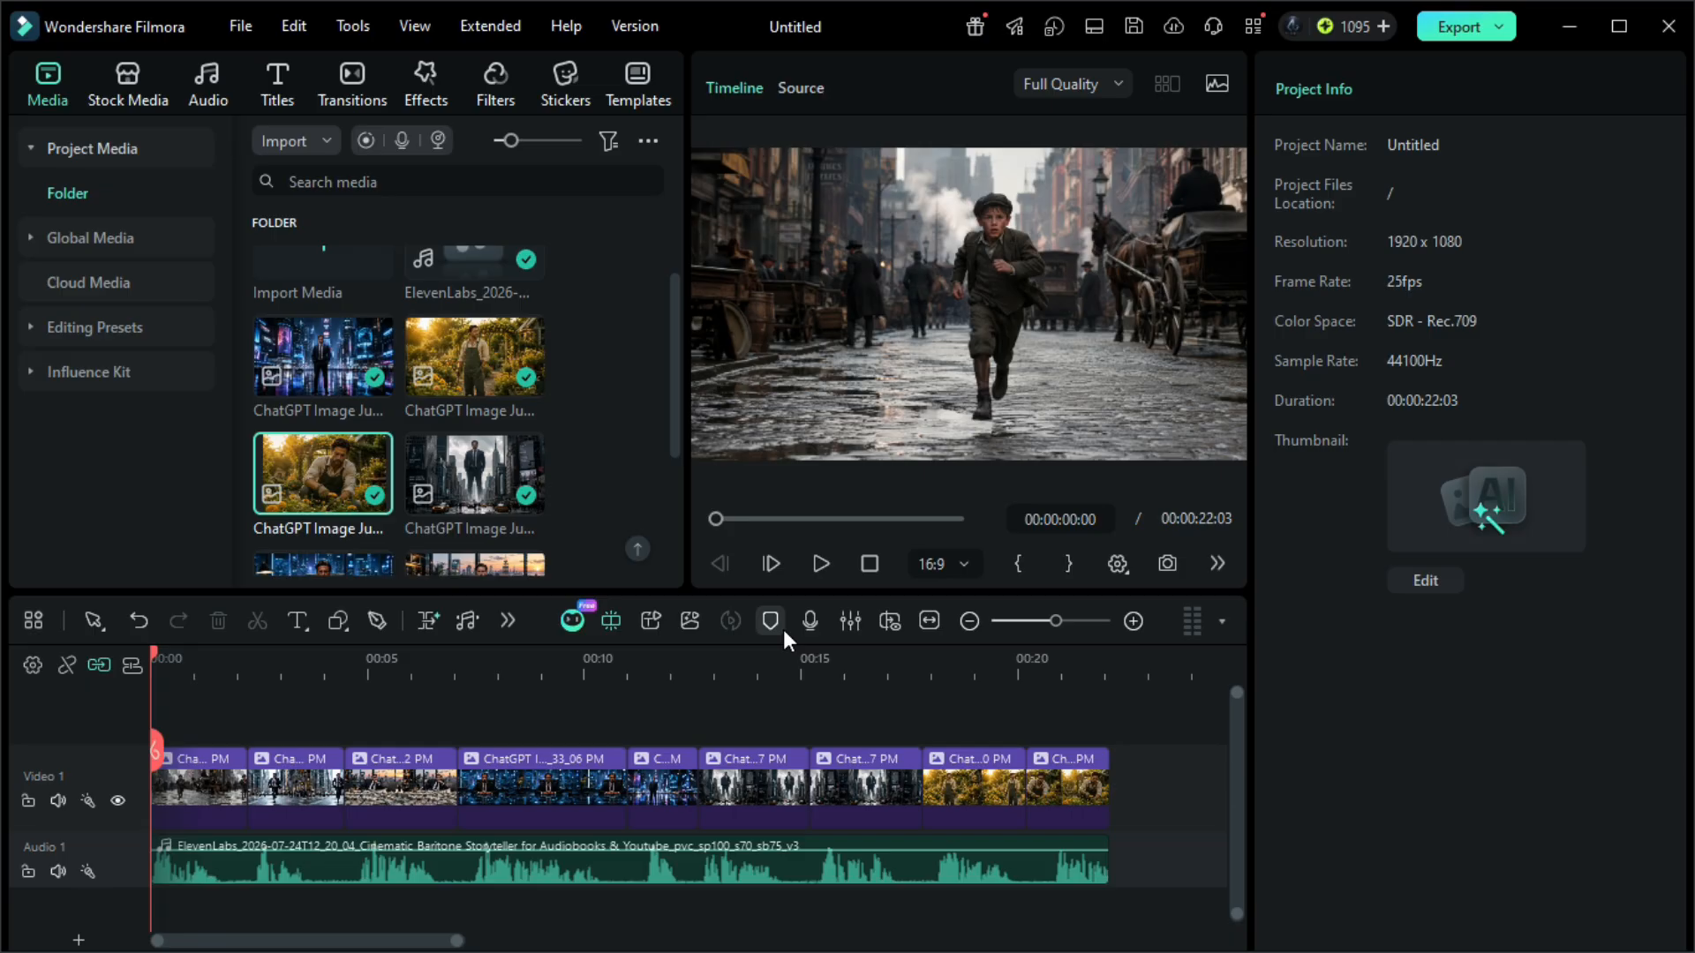
{"action": "left_click", "coordinate": [821, 563]}
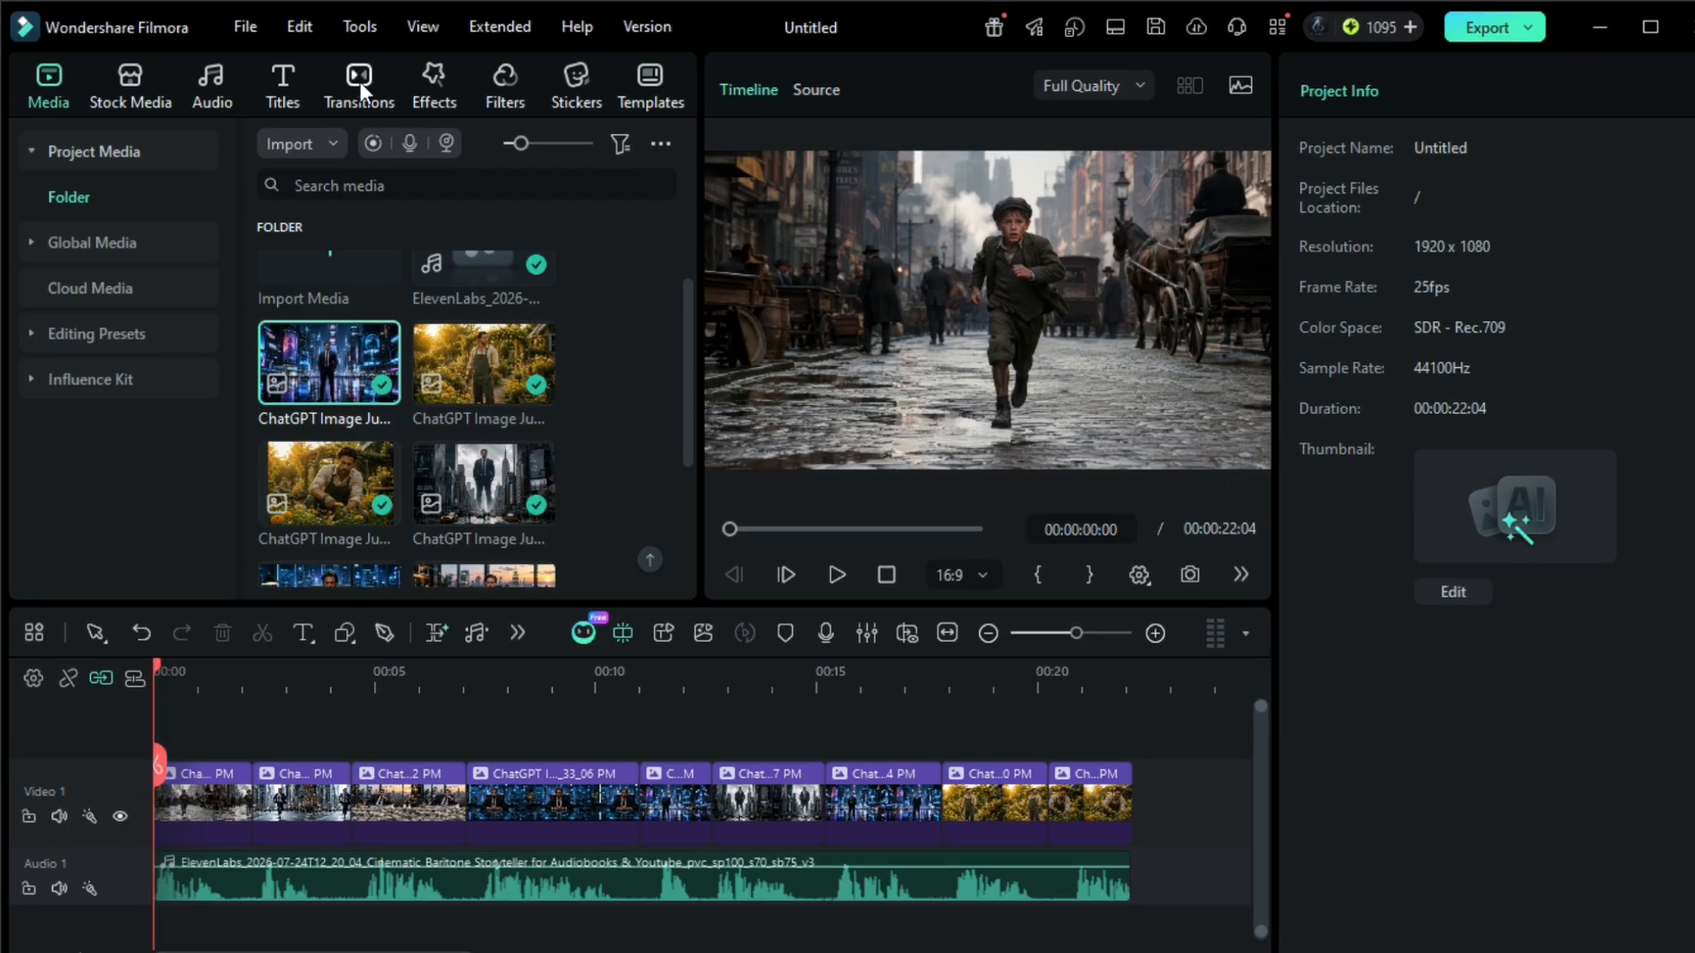
Step: Generate the VFX AI Running Transition between the first image, the running boy, and the second image clip on Video 1
{"action": "left_click", "coordinate": [355, 81]}
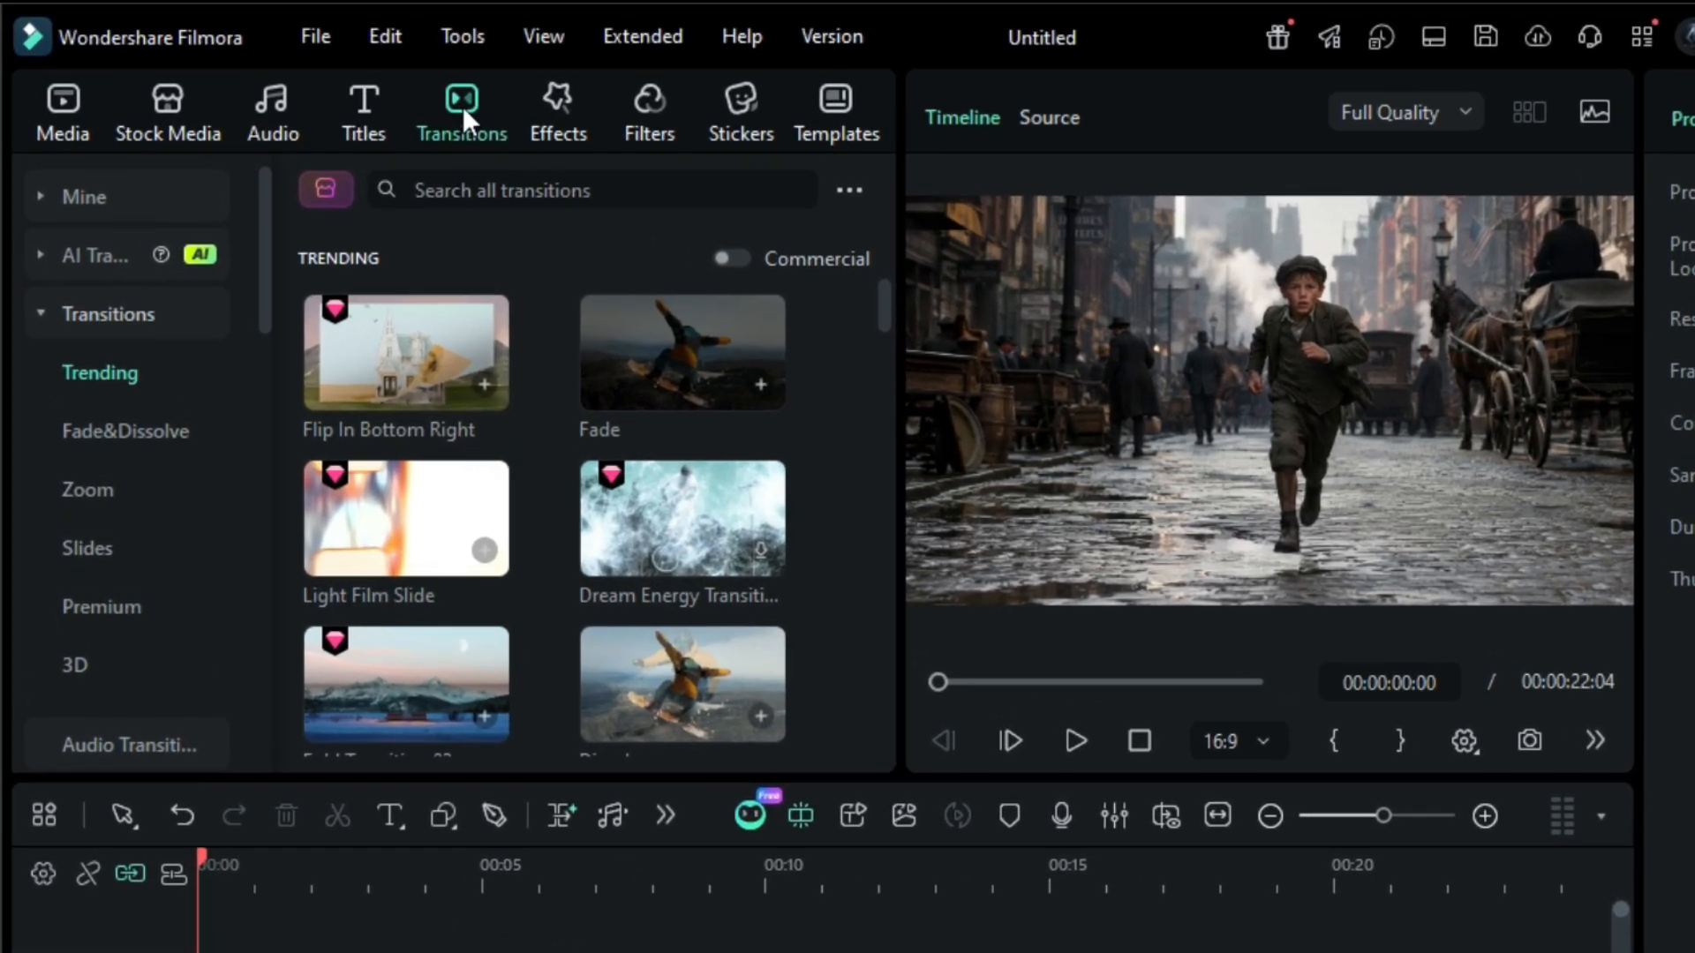
{"action": "left_click", "coordinate": [41, 255]}
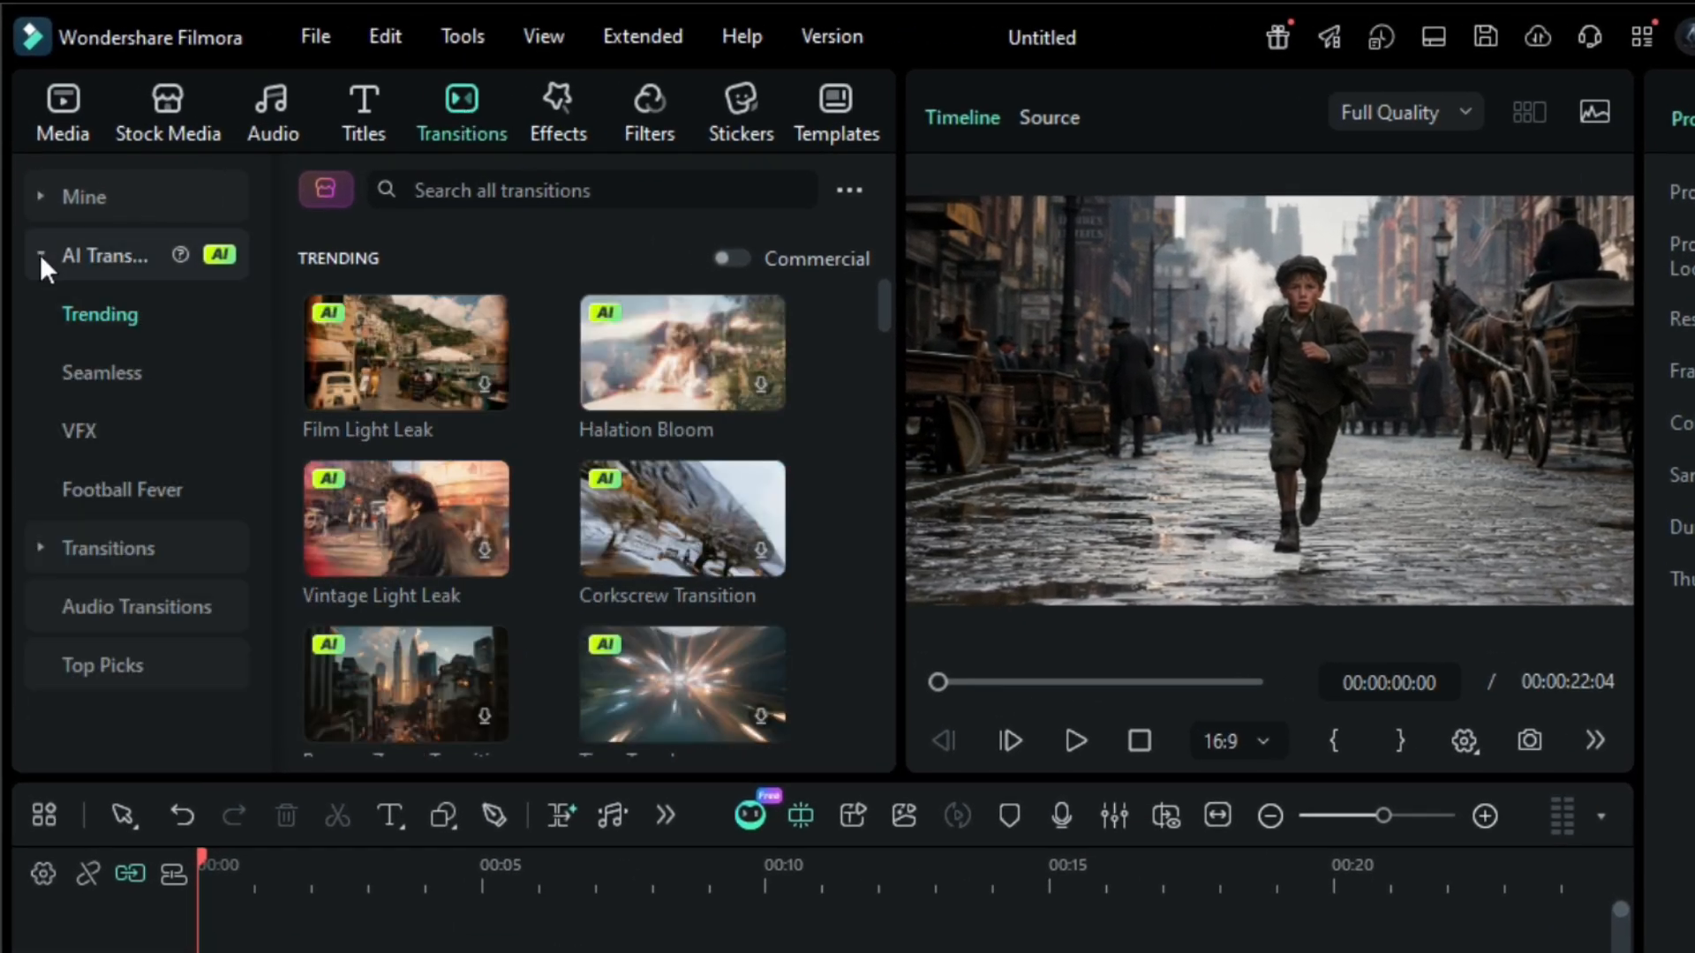
{"action": "left_click", "coordinate": [146, 433]}
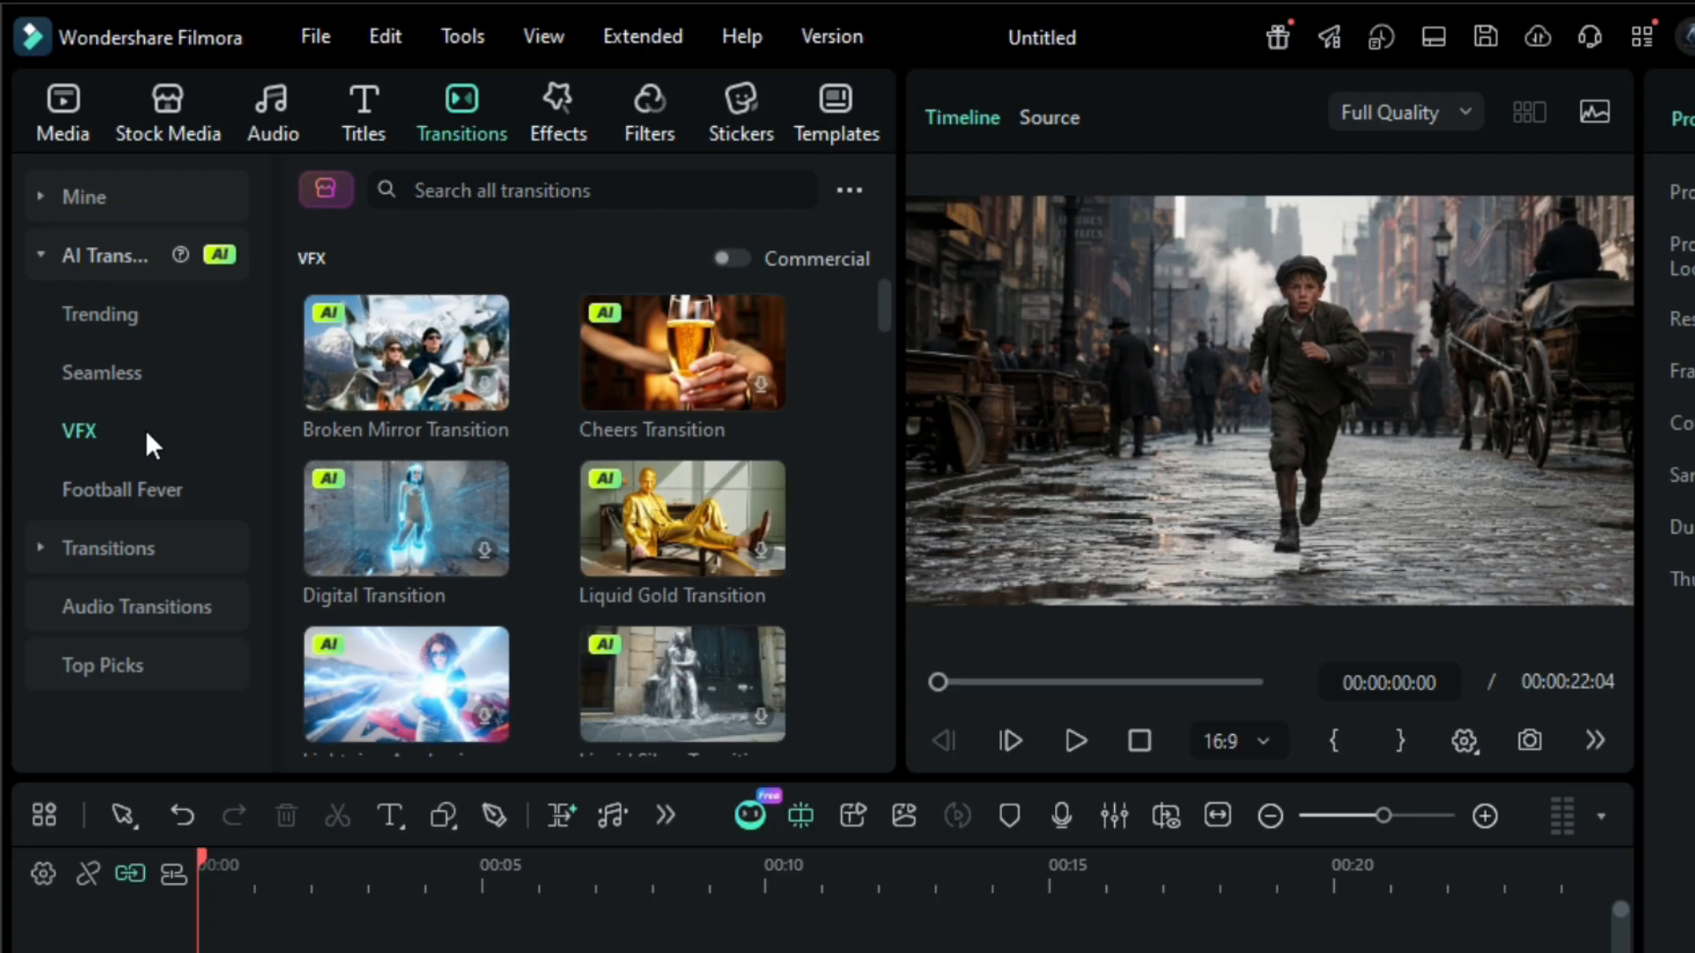
{"action": "left_click_drag", "start_coordinate": [882, 313], "coordinate": [888, 368]}
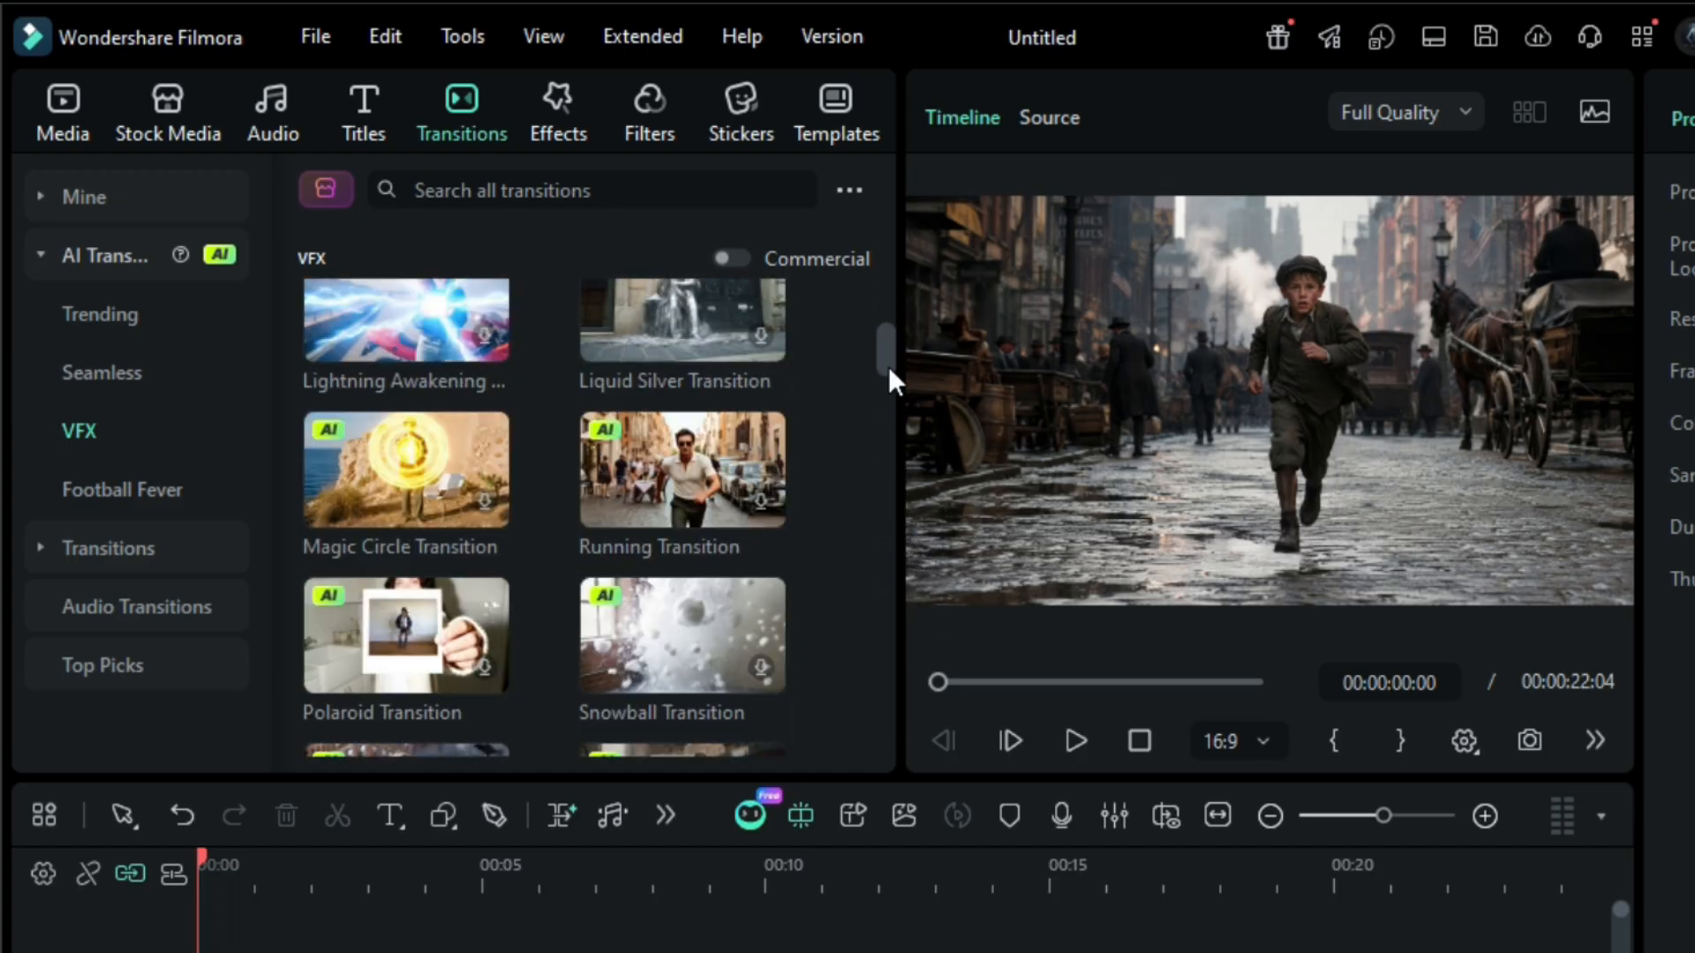
{"action": "left_click", "coordinate": [755, 503]}
{"action": "left_click_drag", "start_coordinate": [755, 505], "coordinate": [313, 952]}
{"action": "left_click_drag", "start_coordinate": [314, 813], "coordinate": [408, 823]}
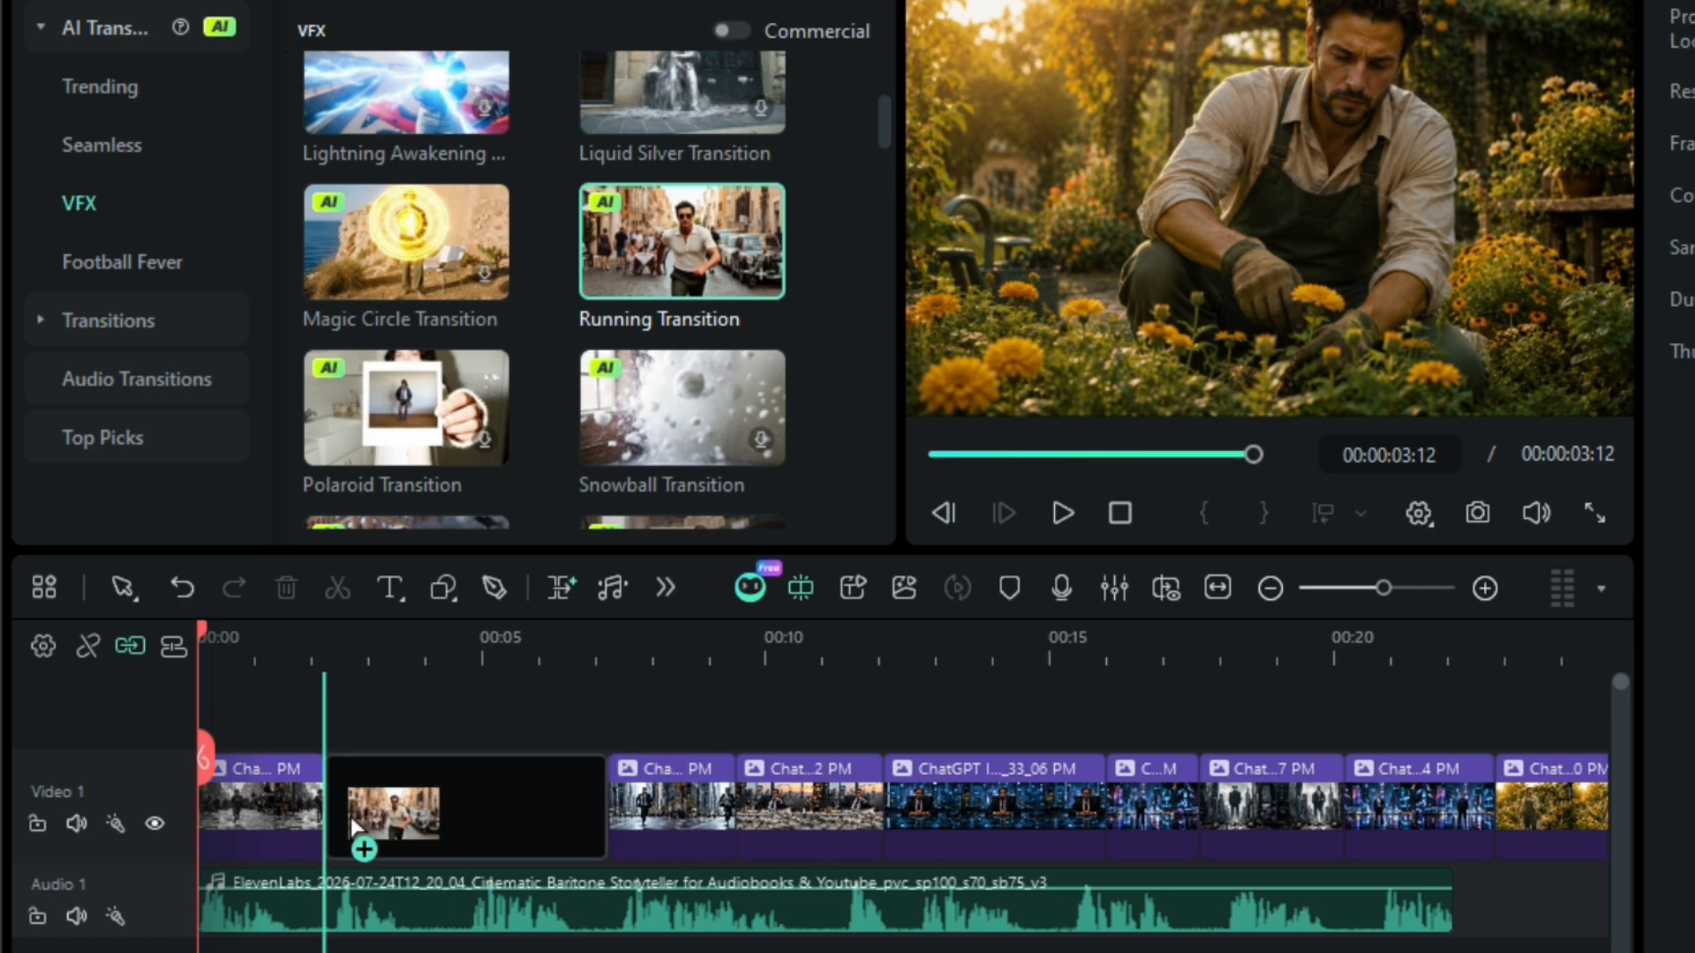
{"action": "left_click", "coordinate": [1412, 517]}
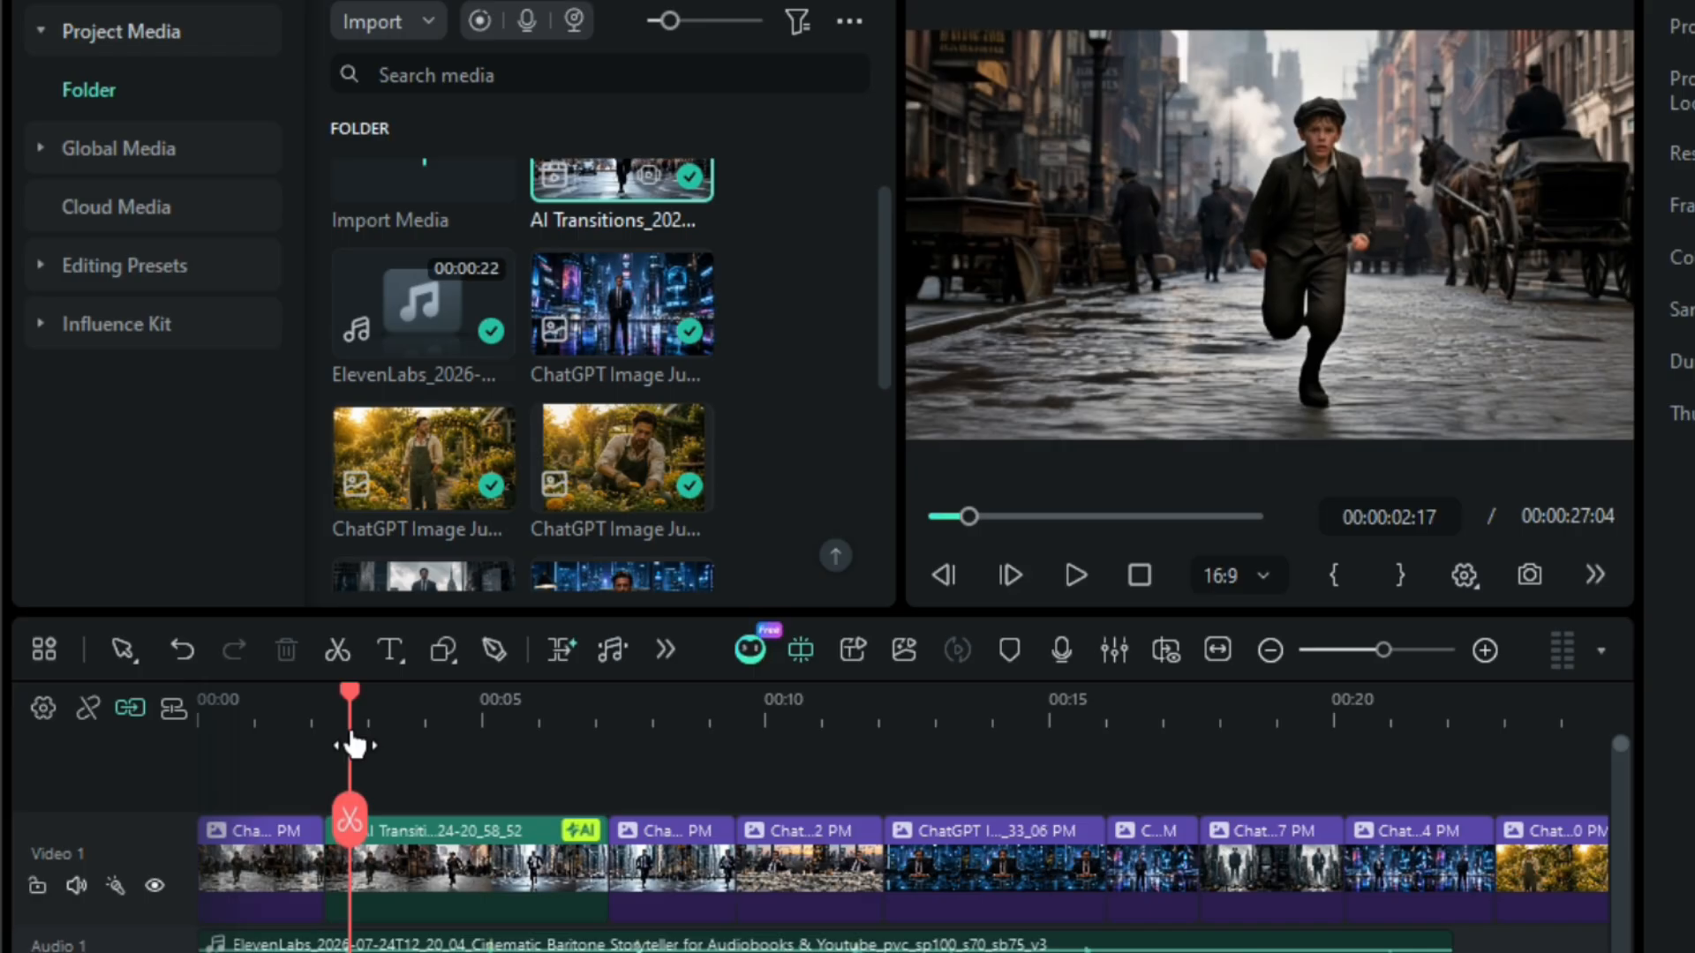
Step: Generate the AI Digital Transition between the man with the piles of money and the 04_33_06 PM image clip
{"action": "left_click_drag", "start_coordinate": [354, 680], "coordinate": [385, 686]}
{"action": "left_click_drag", "start_coordinate": [386, 768], "coordinate": [885, 729]}
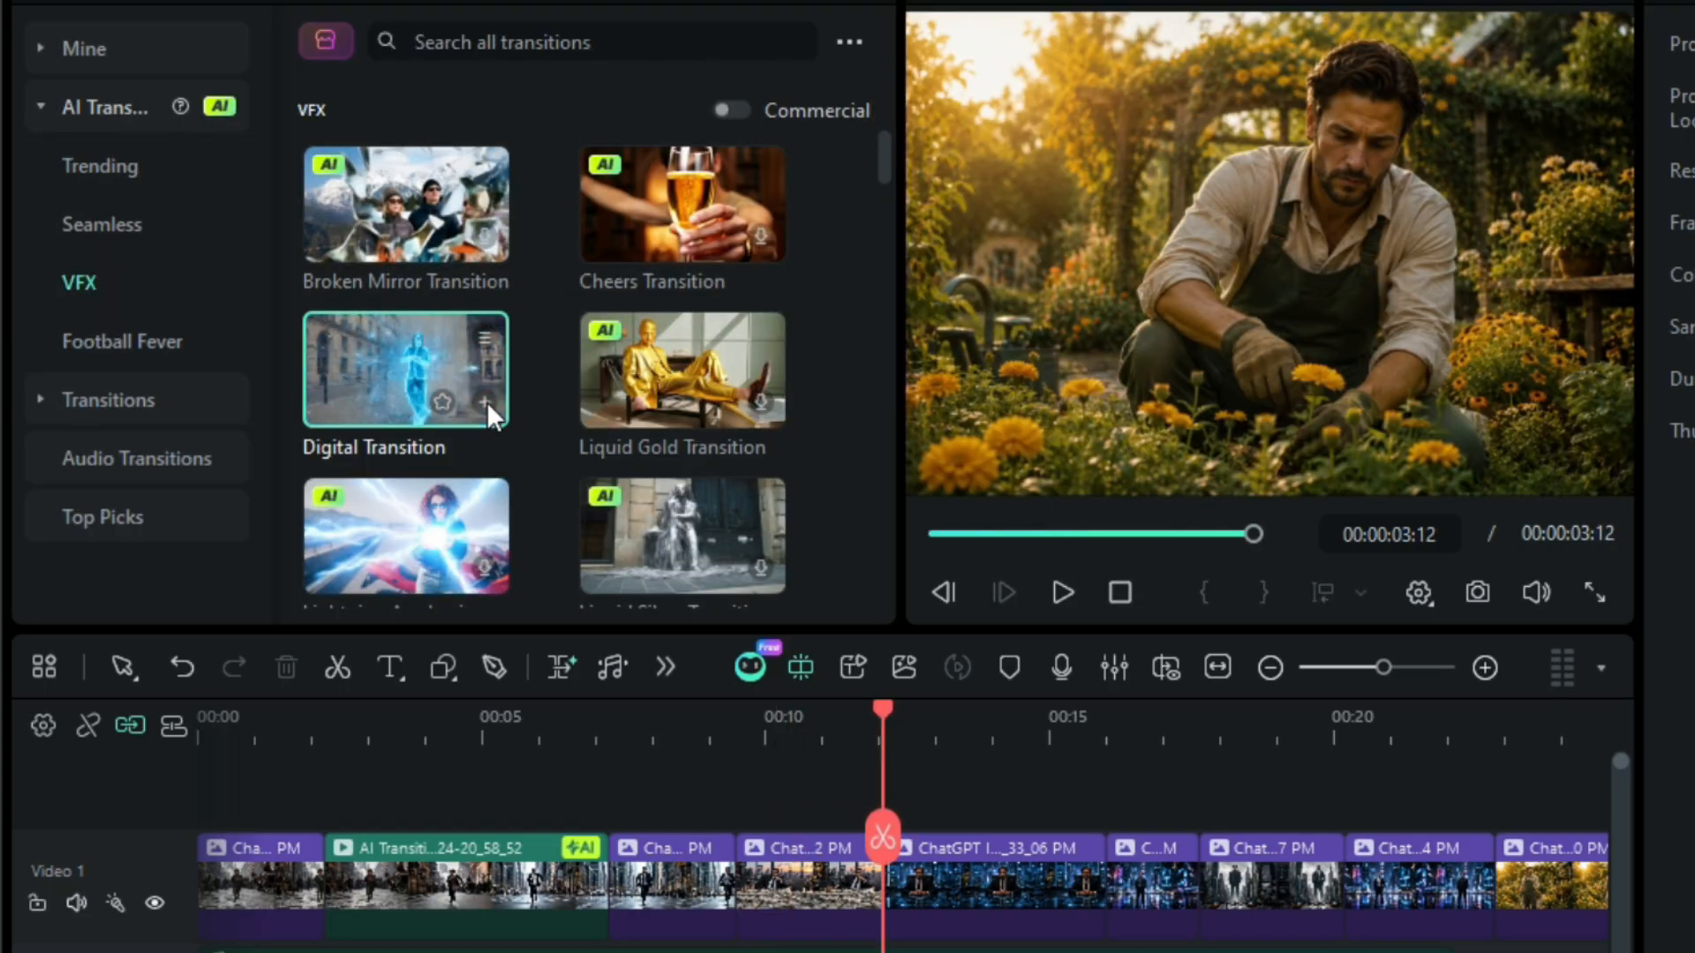
{"action": "left_click_drag", "start_coordinate": [403, 346], "coordinate": [873, 883]}
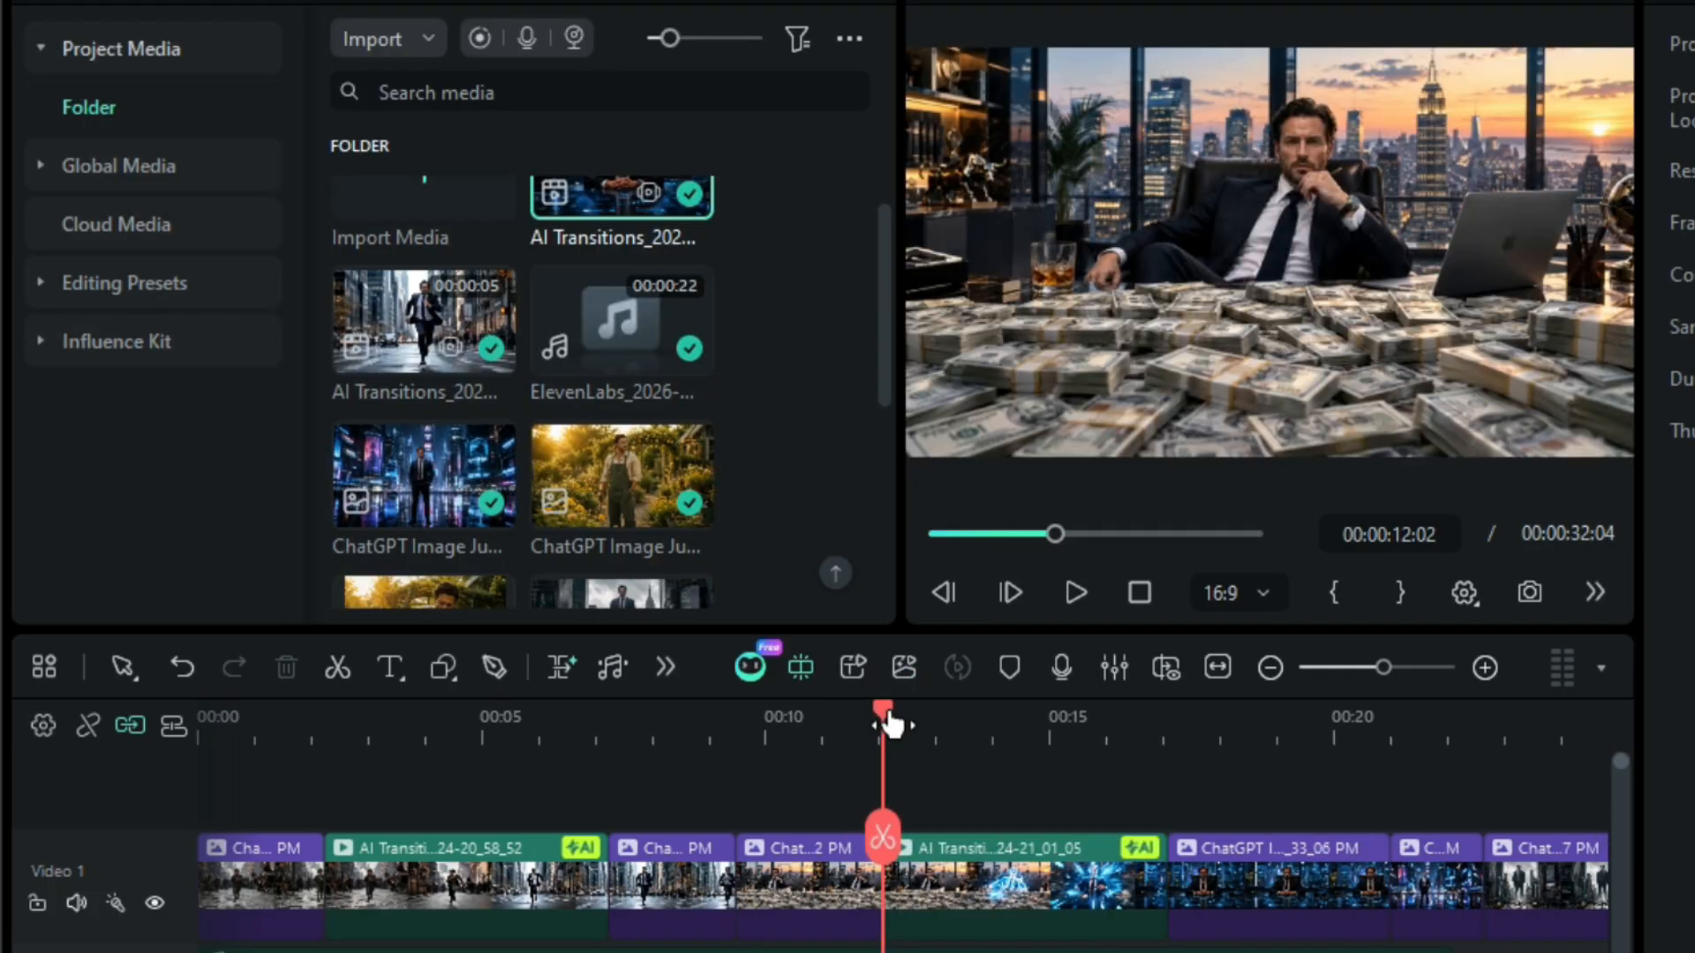
Step: Generate the AI Liquid Silver Transition between the short neon-city clip and the 04_43_27 PM clip of the giant man
{"action": "left_click_drag", "start_coordinate": [890, 720], "coordinate": [1483, 865]}
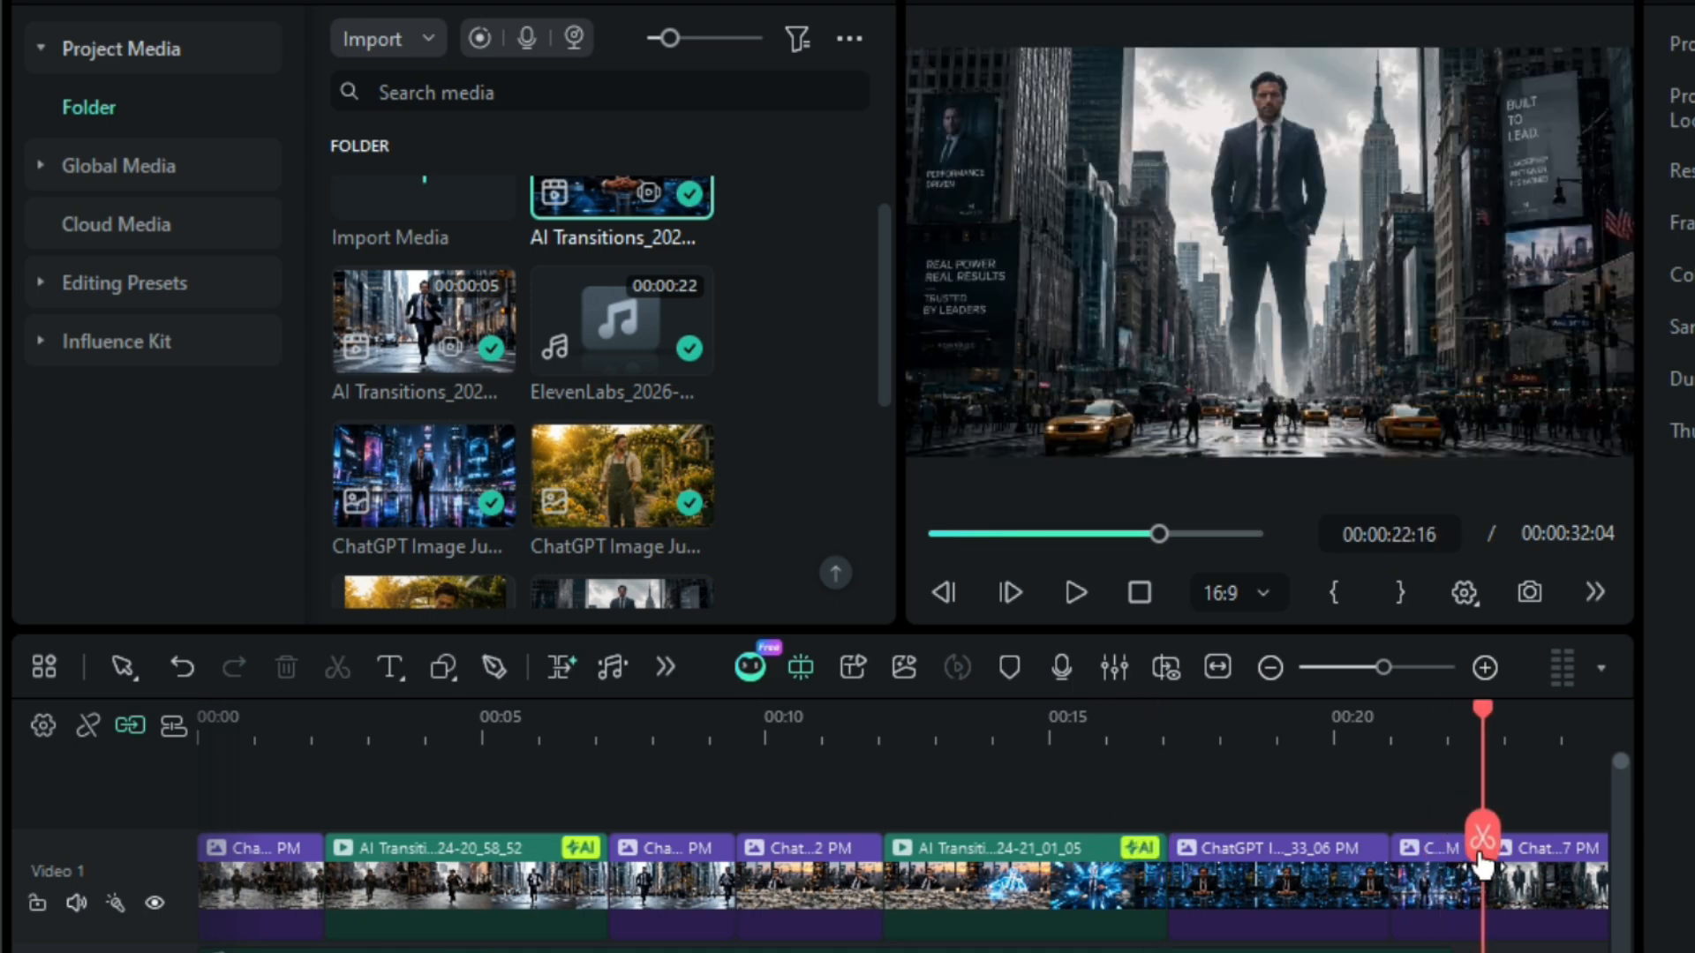
{"action": "scroll", "coordinate": [902, 870], "scroll_direction": "right", "scroll_amount": 5}
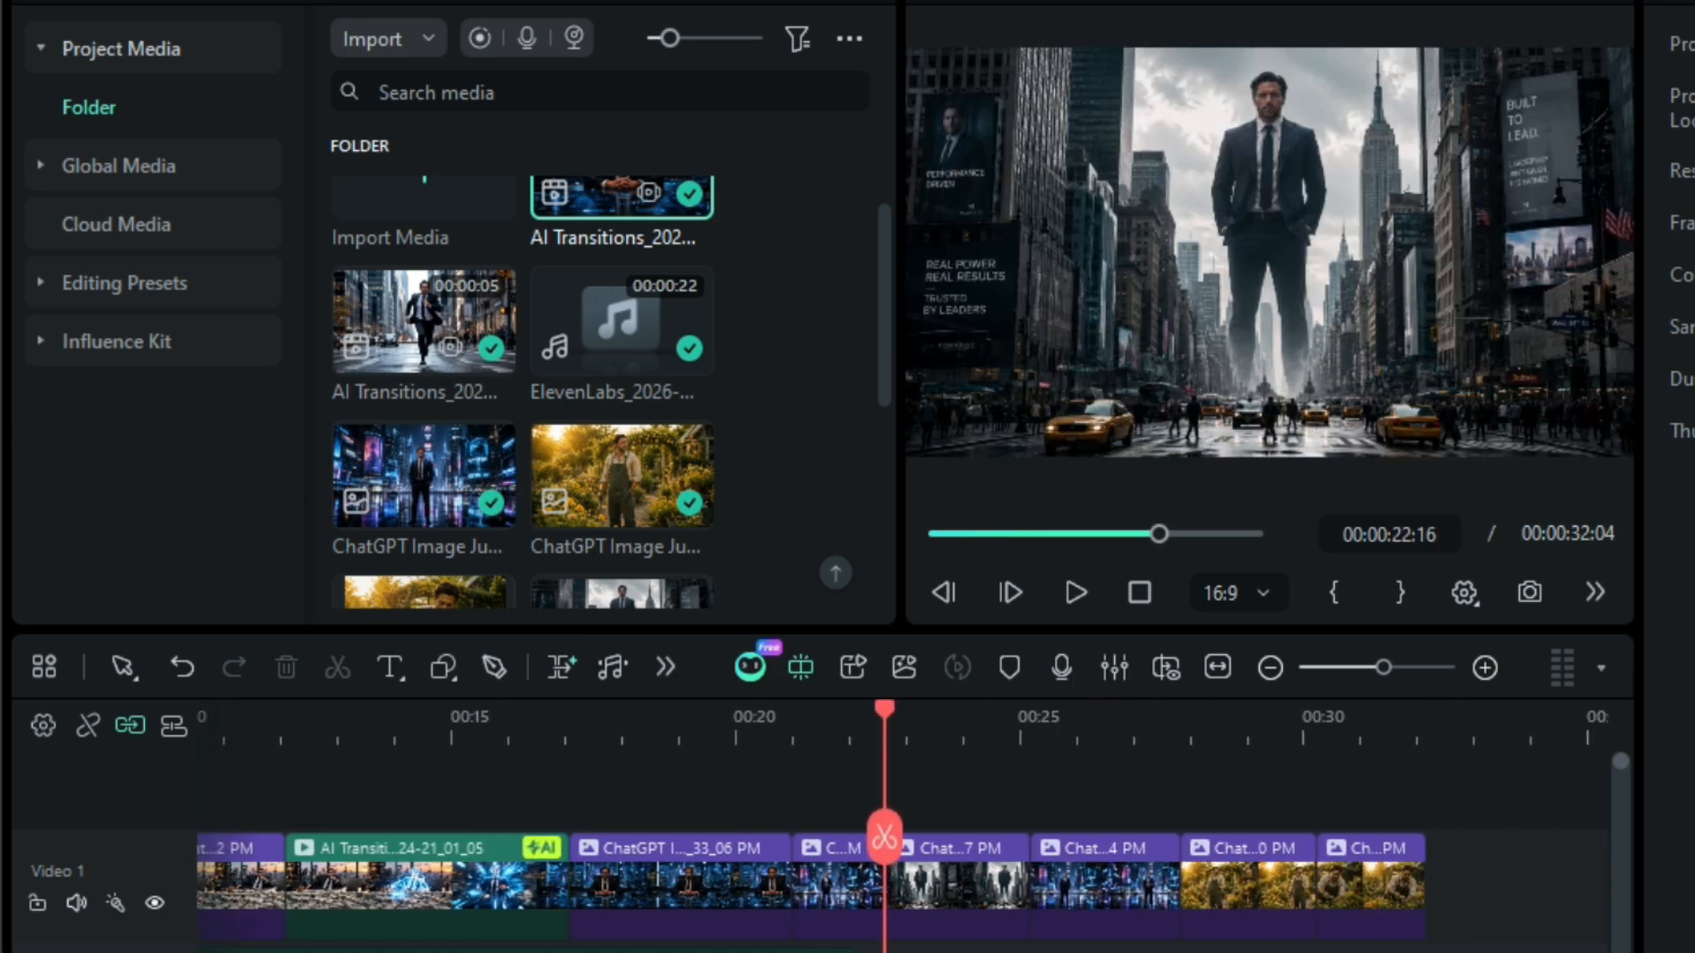
{"action": "left_click", "coordinate": [462, 1]}
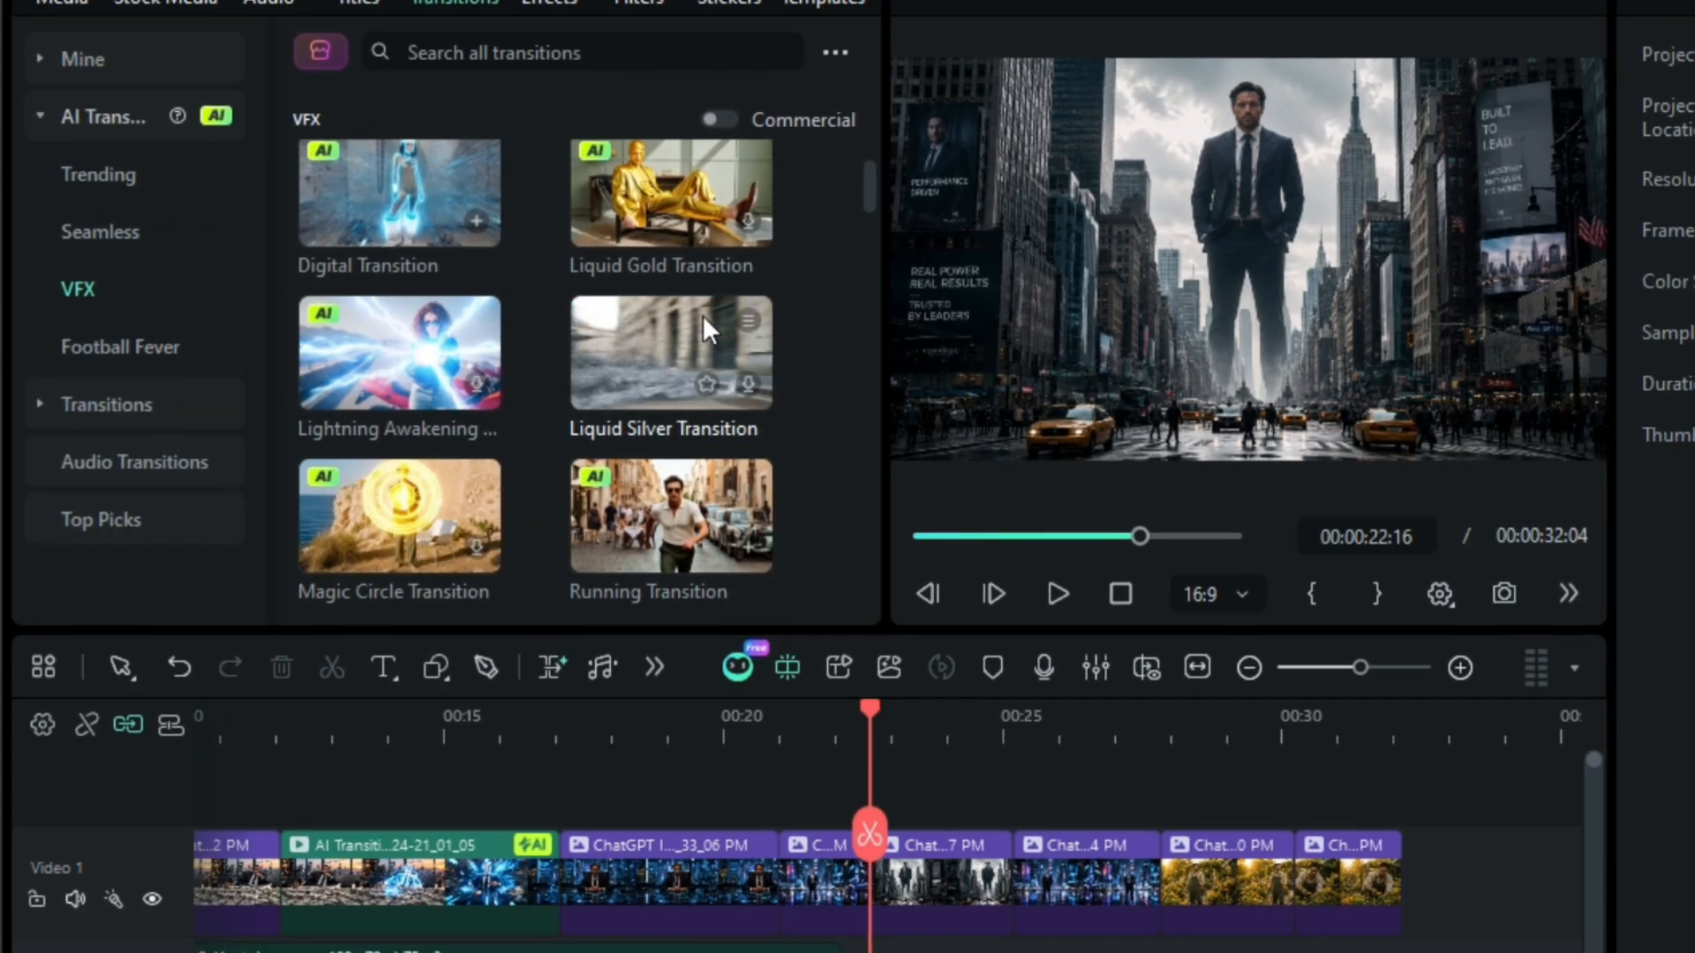
{"action": "left_click_drag", "start_coordinate": [702, 315], "coordinate": [844, 894]}
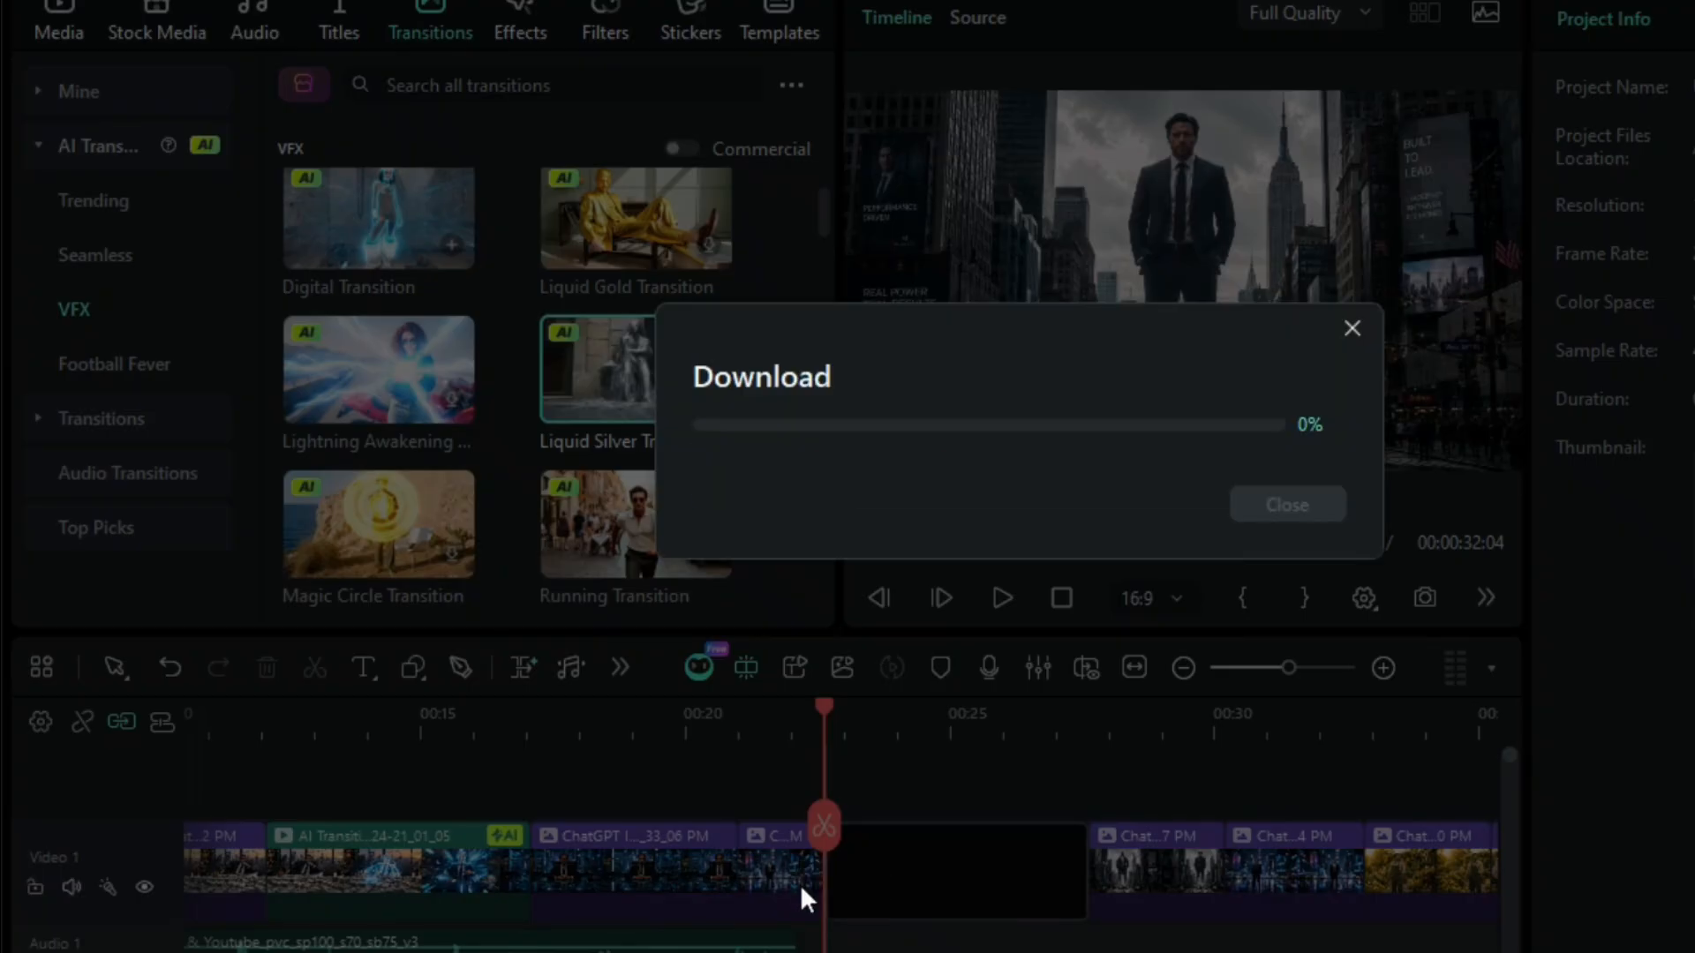
{"action": "left_click_drag", "start_coordinate": [824, 711], "coordinate": [1093, 731]}
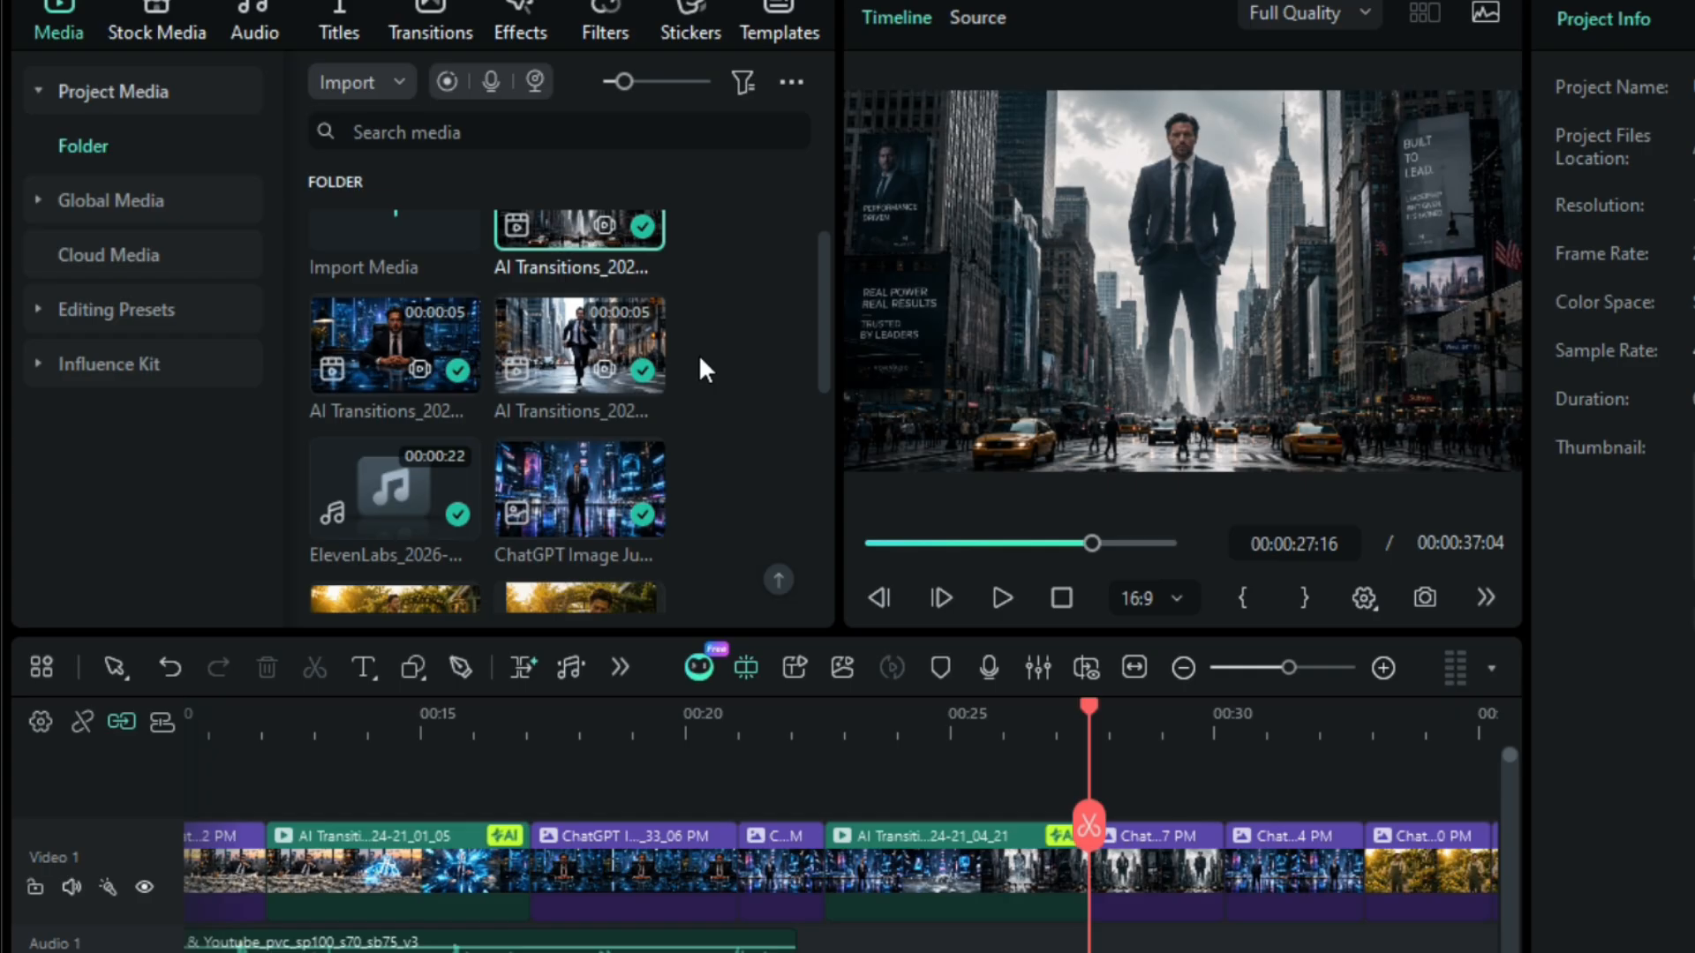
{"action": "scroll", "coordinate": [697, 354], "scroll_direction": "up", "scroll_amount": 2}
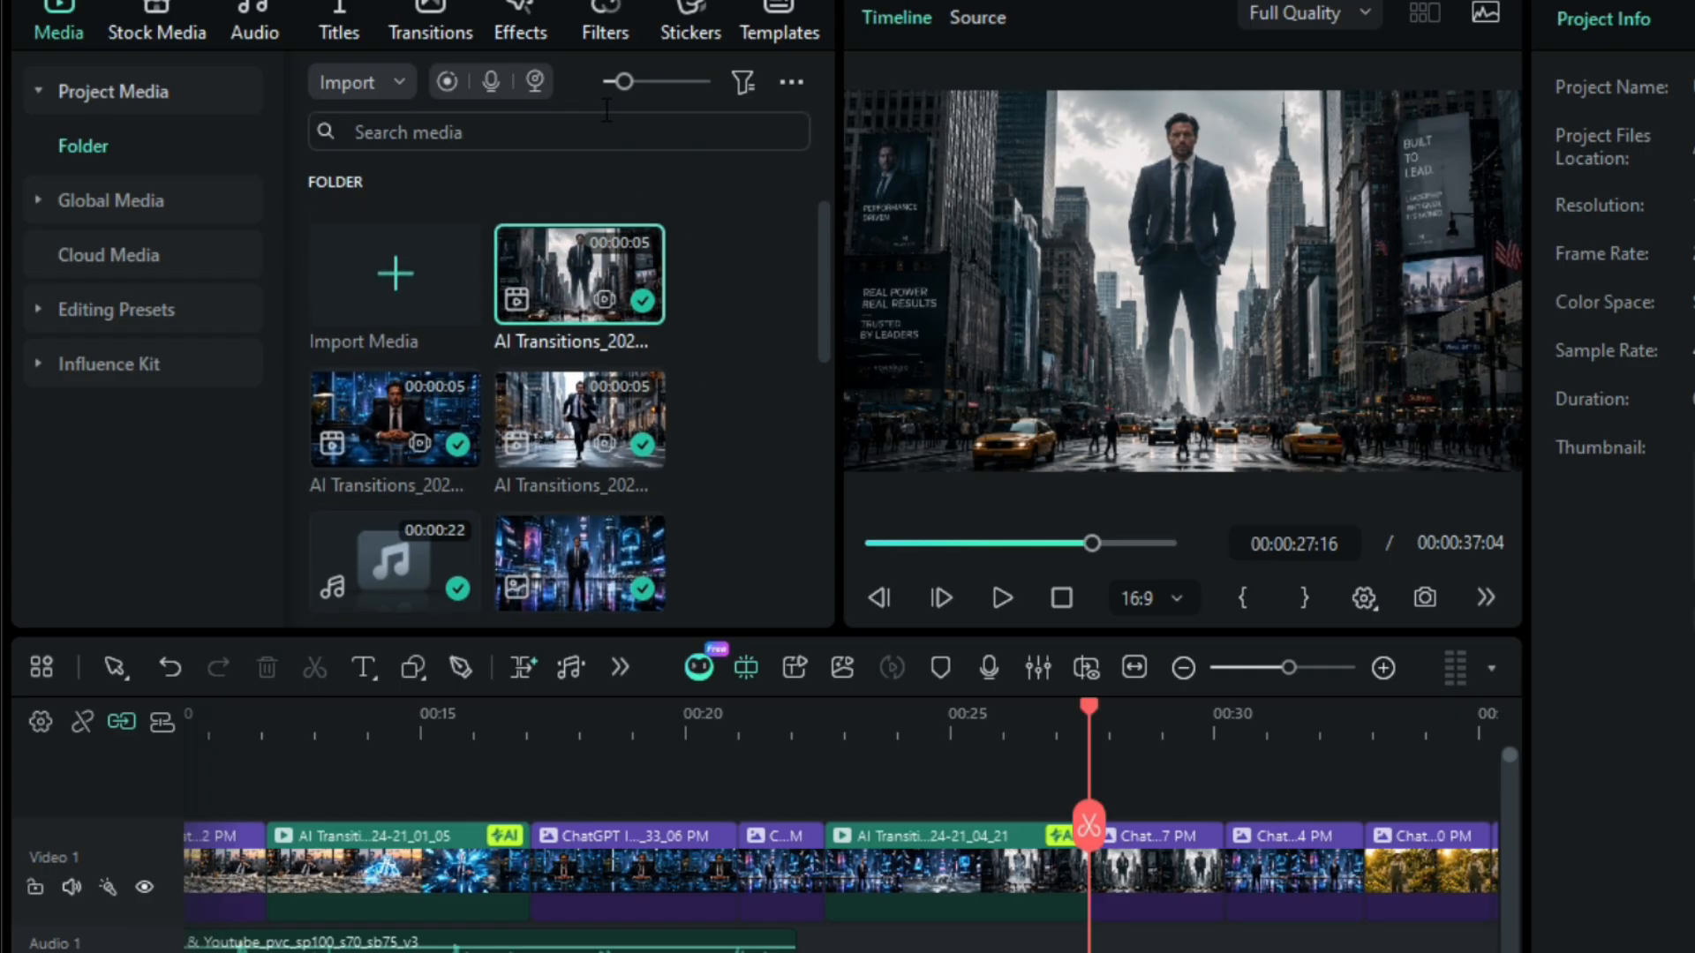
Step: Find the AI effect "thunder orbit" and generate it on the 05_02_04 PM neon-city clip after the giant man
{"action": "left_click", "coordinate": [529, 21]}
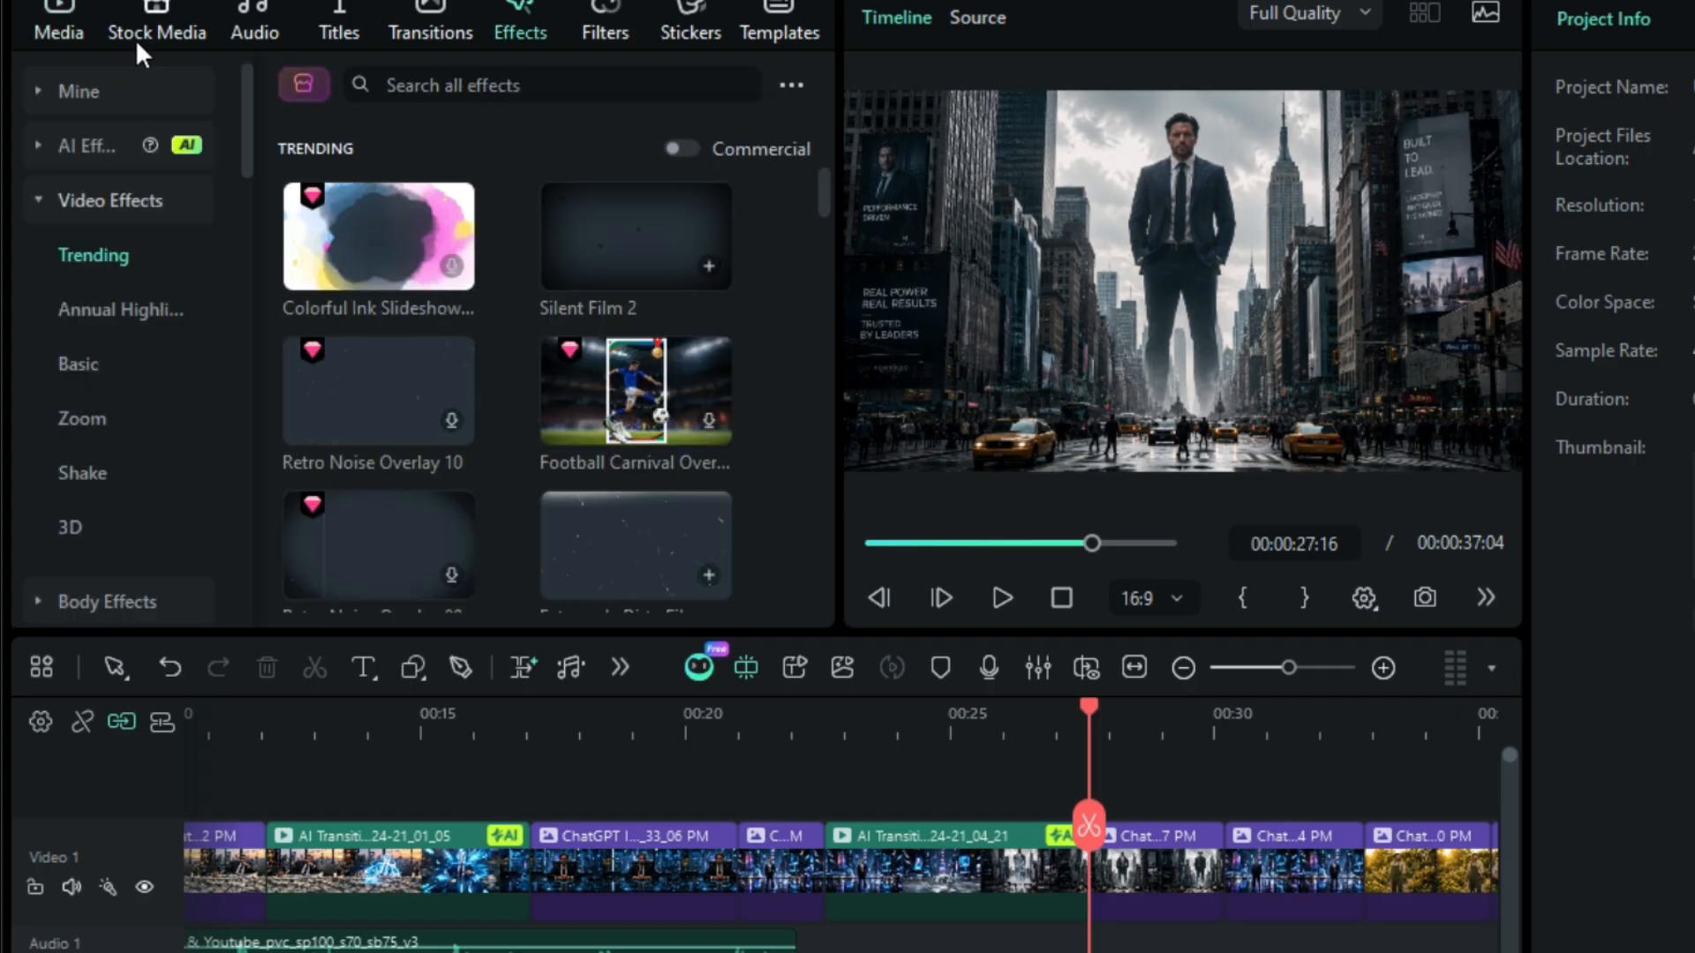
{"action": "left_click", "coordinate": [89, 140]}
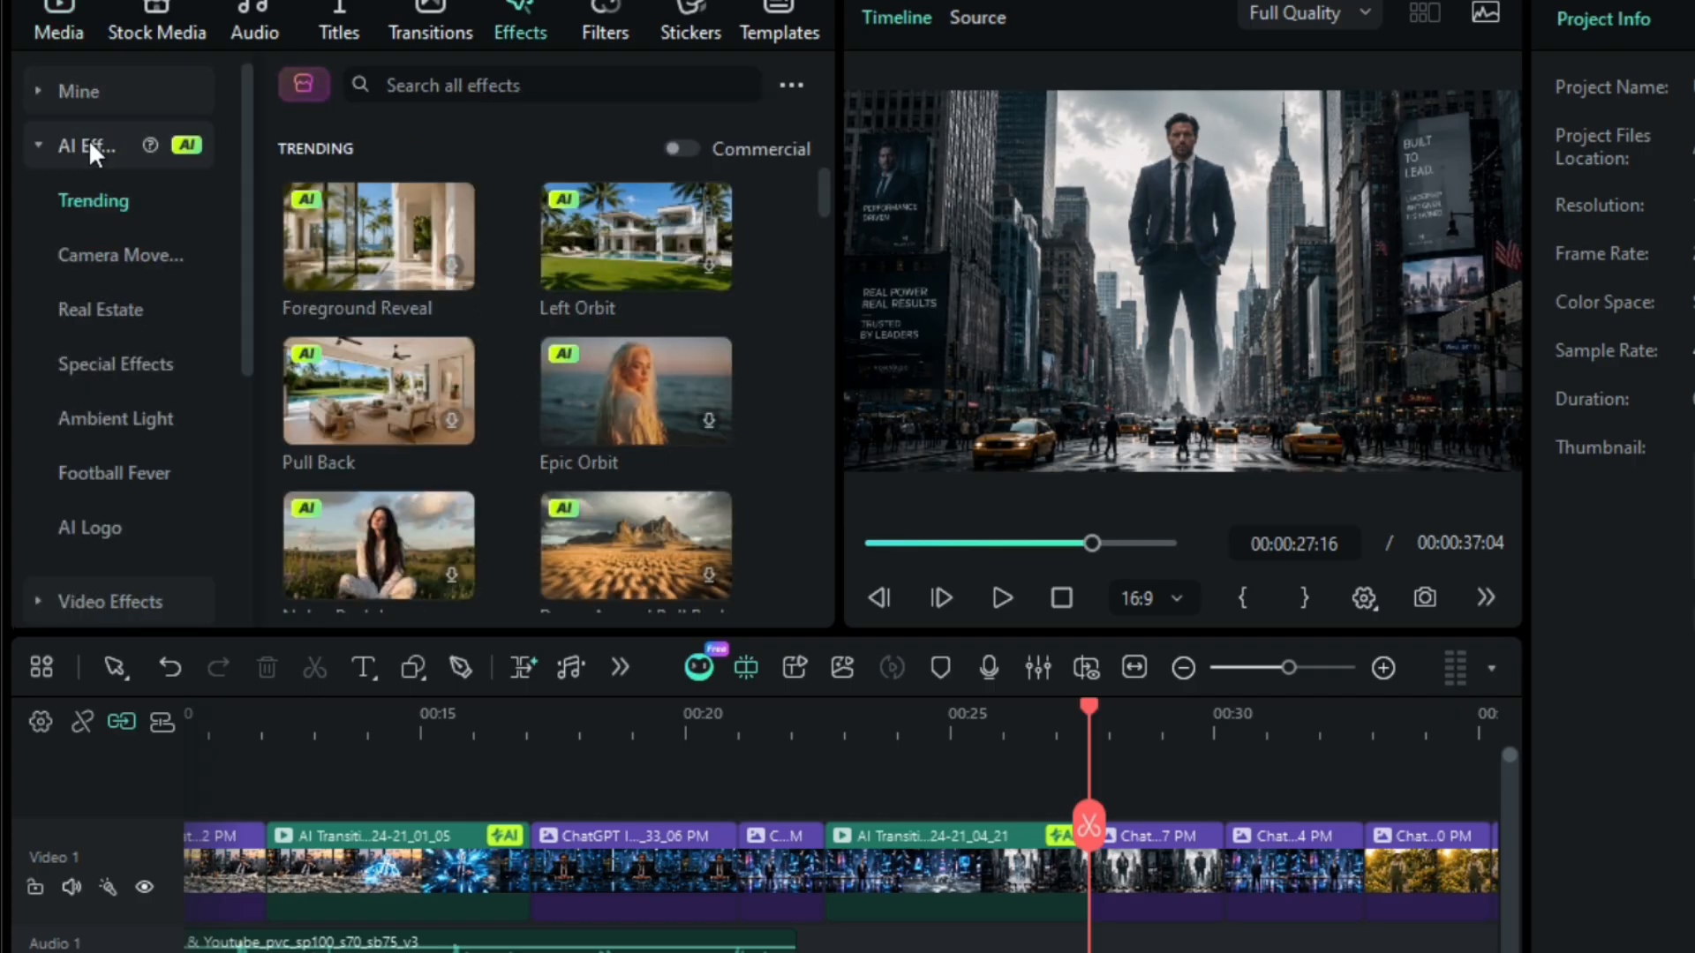
{"action": "left_click", "coordinate": [659, 88]}
{"action": "type", "text": "thunder or"}
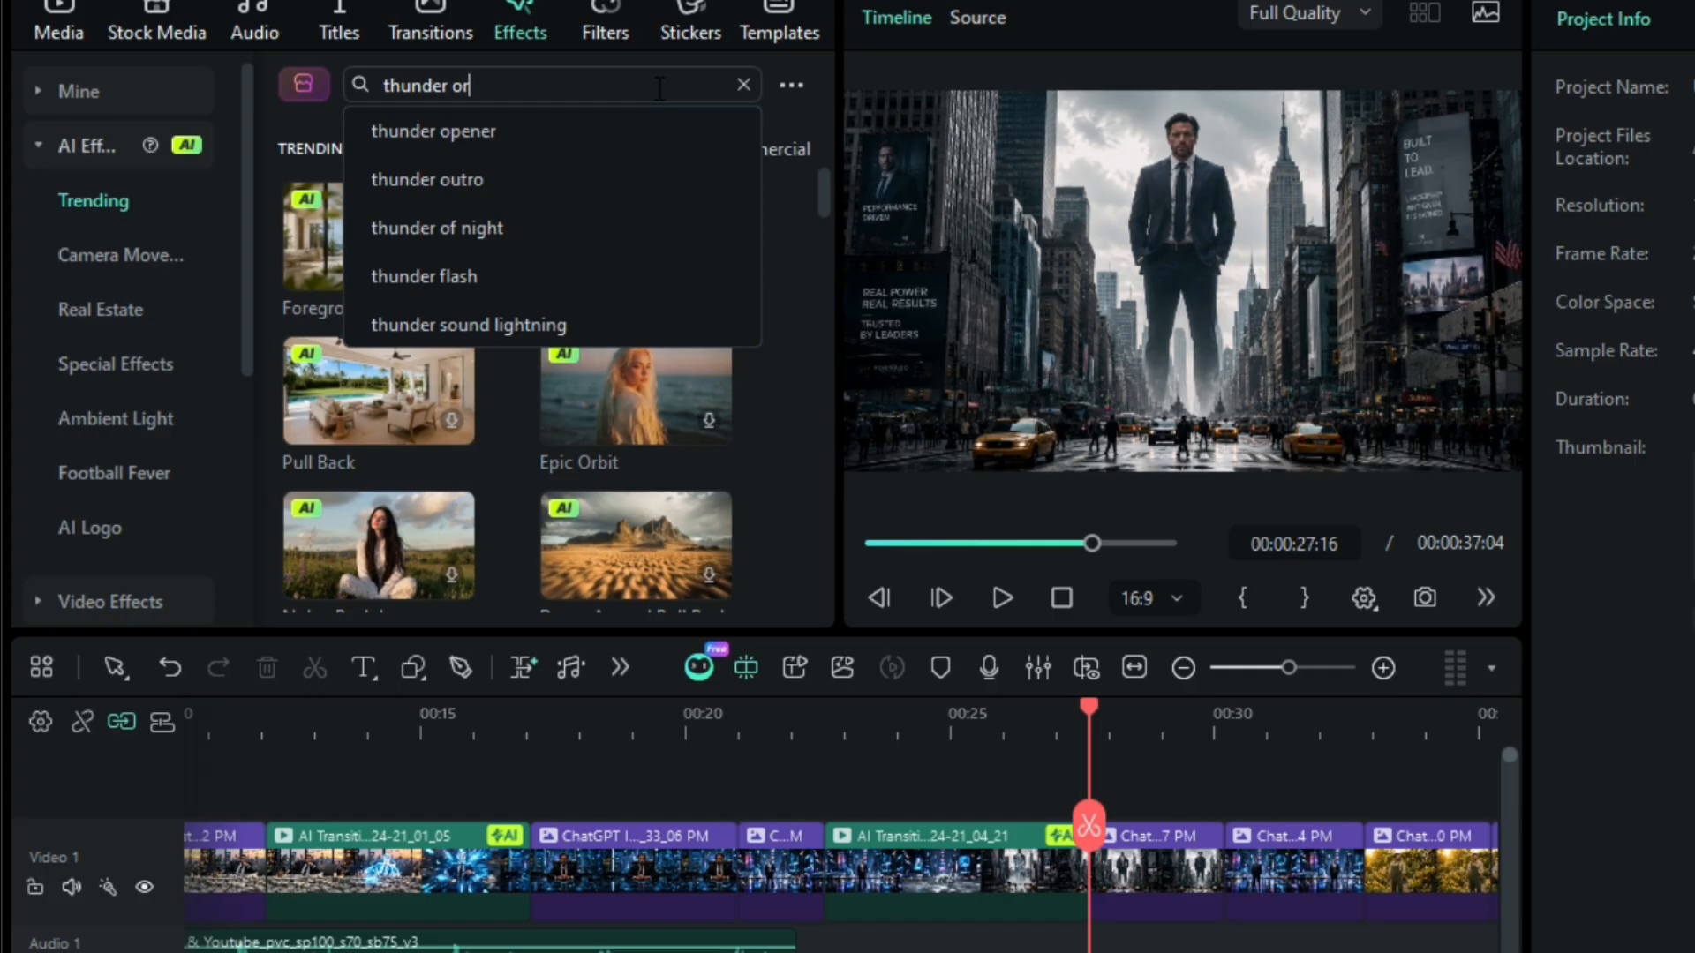
{"action": "type", "text": "bit"}
{"action": "key", "text": "Return"}
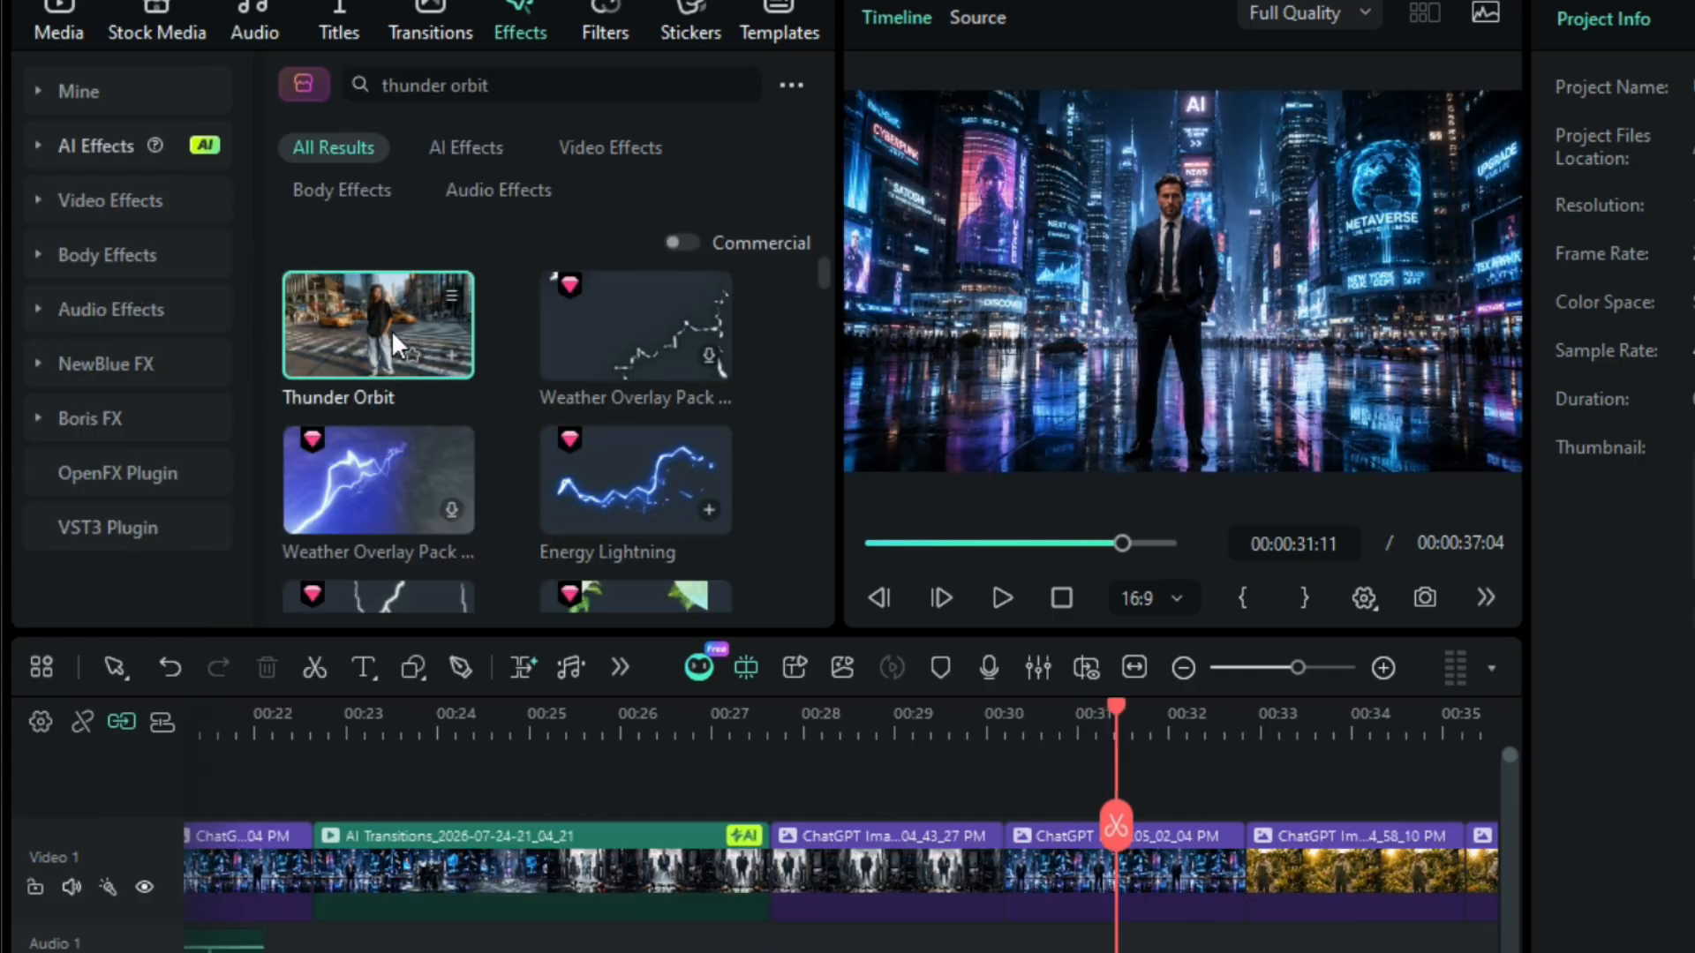
{"action": "left_click_drag", "start_coordinate": [390, 330], "coordinate": [1067, 850]}
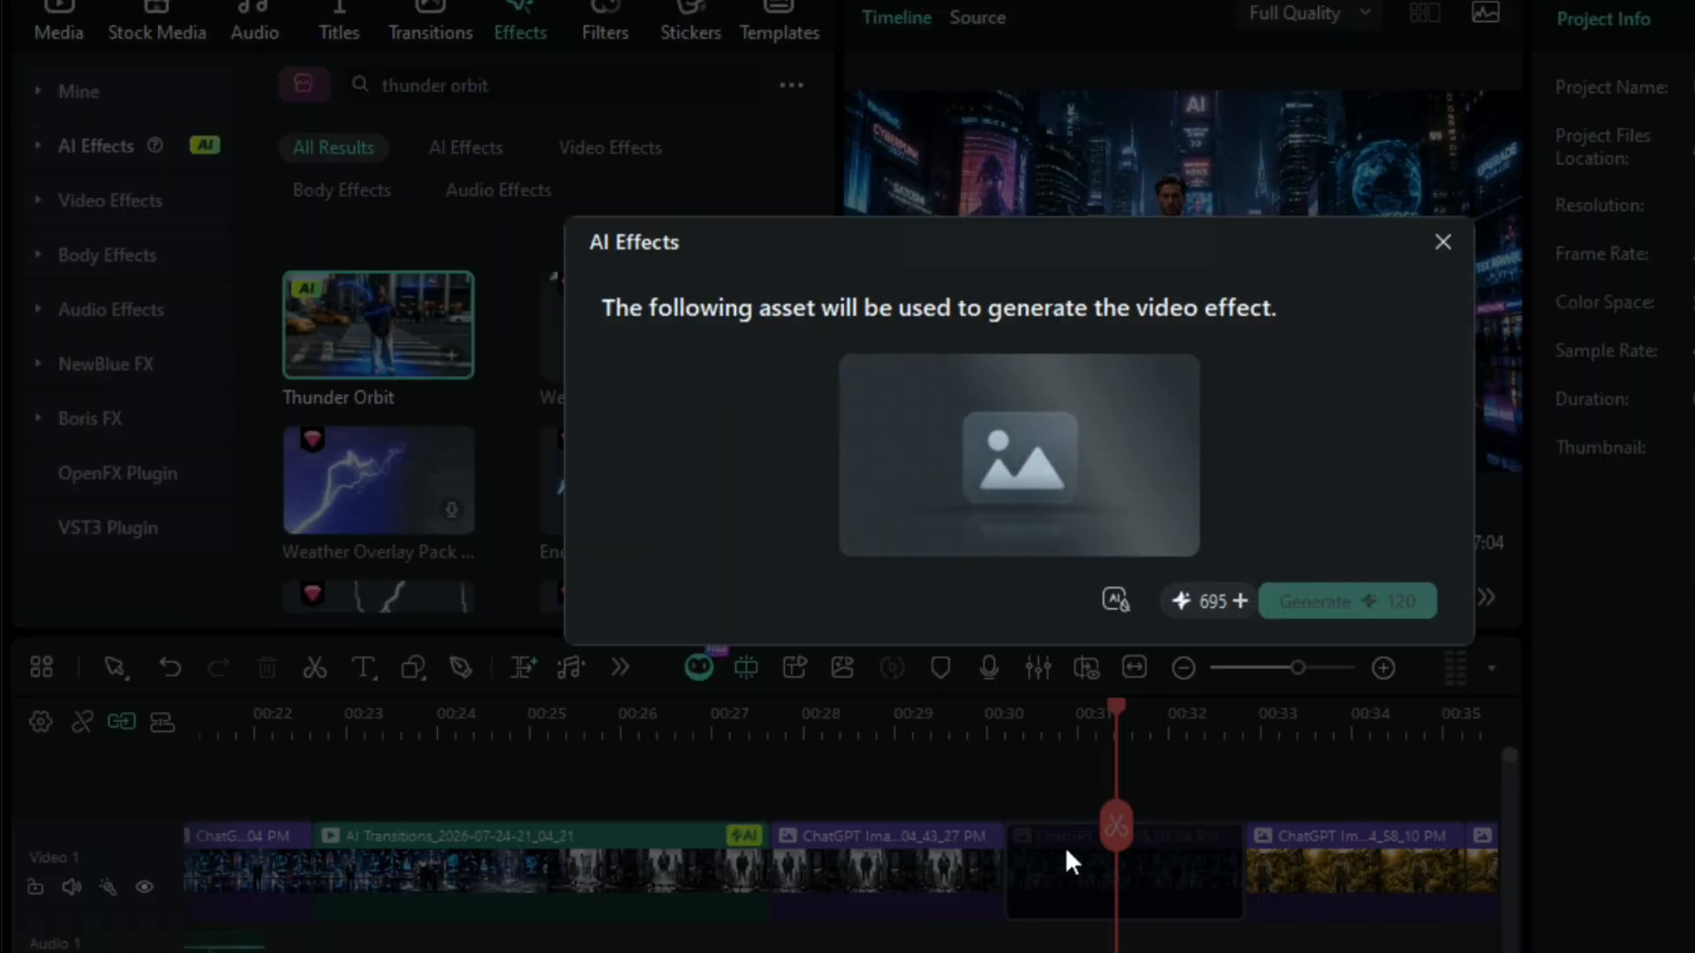
{"action": "left_click", "coordinate": [1331, 602]}
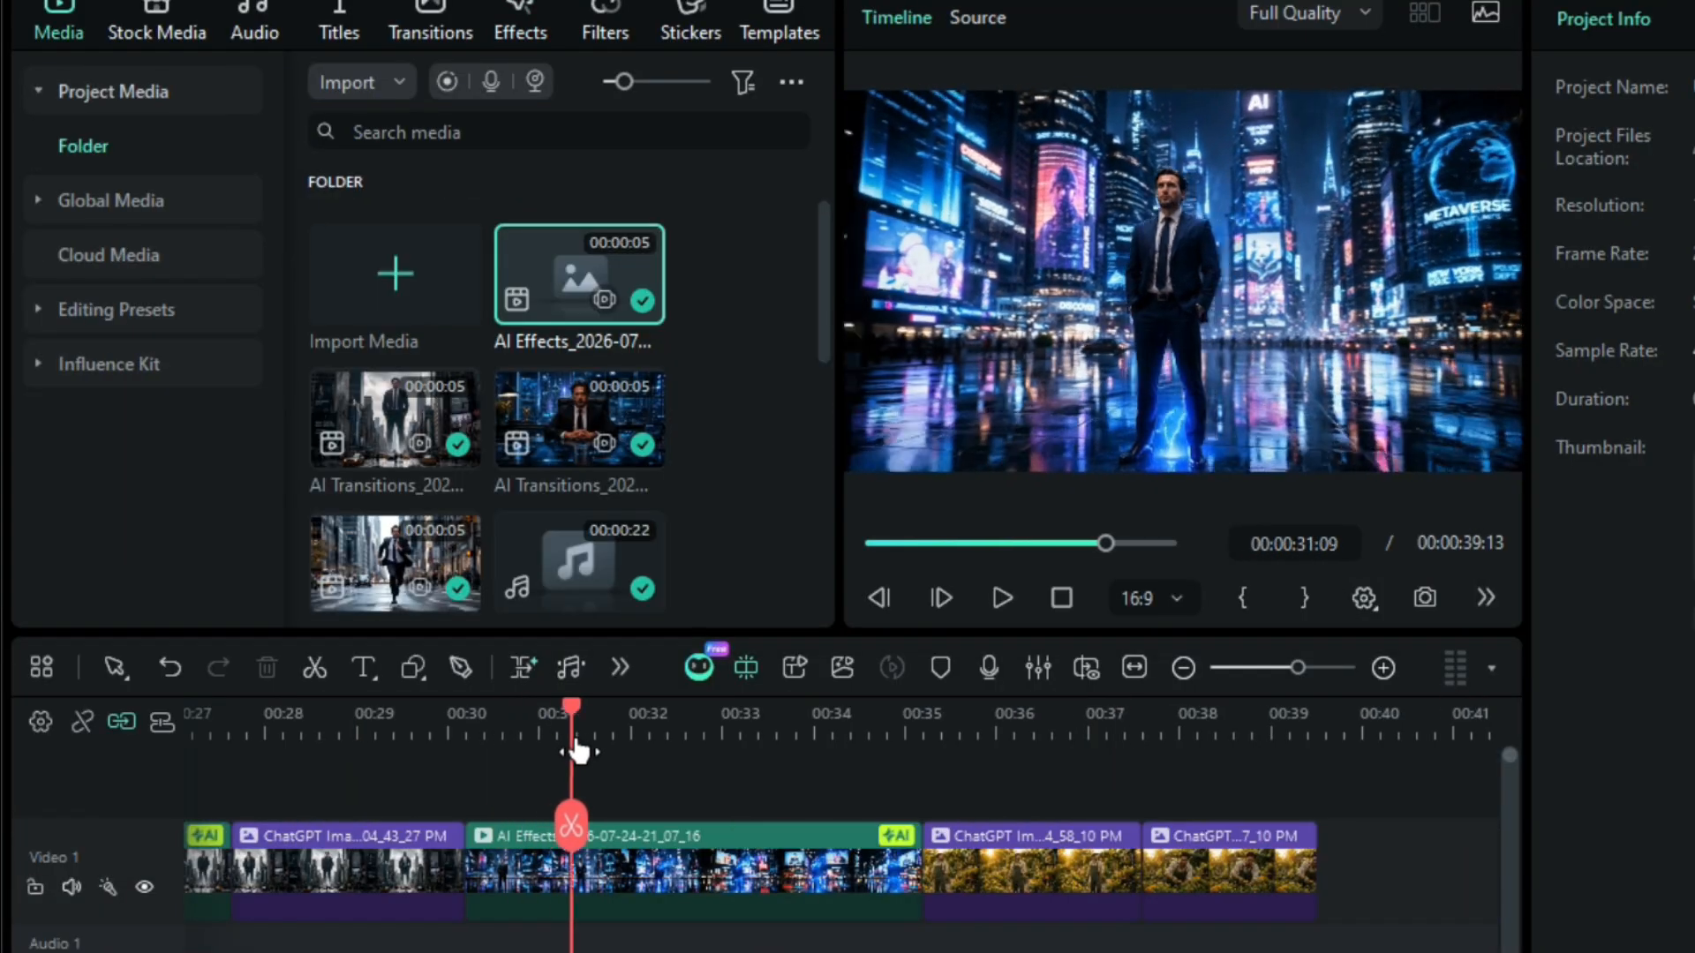
Step: Find the AI effect "character lift off" and apply it to the 04_58_10 PM clip of the man standing in the garden
{"action": "left_click_drag", "start_coordinate": [576, 751], "coordinate": [912, 782]}
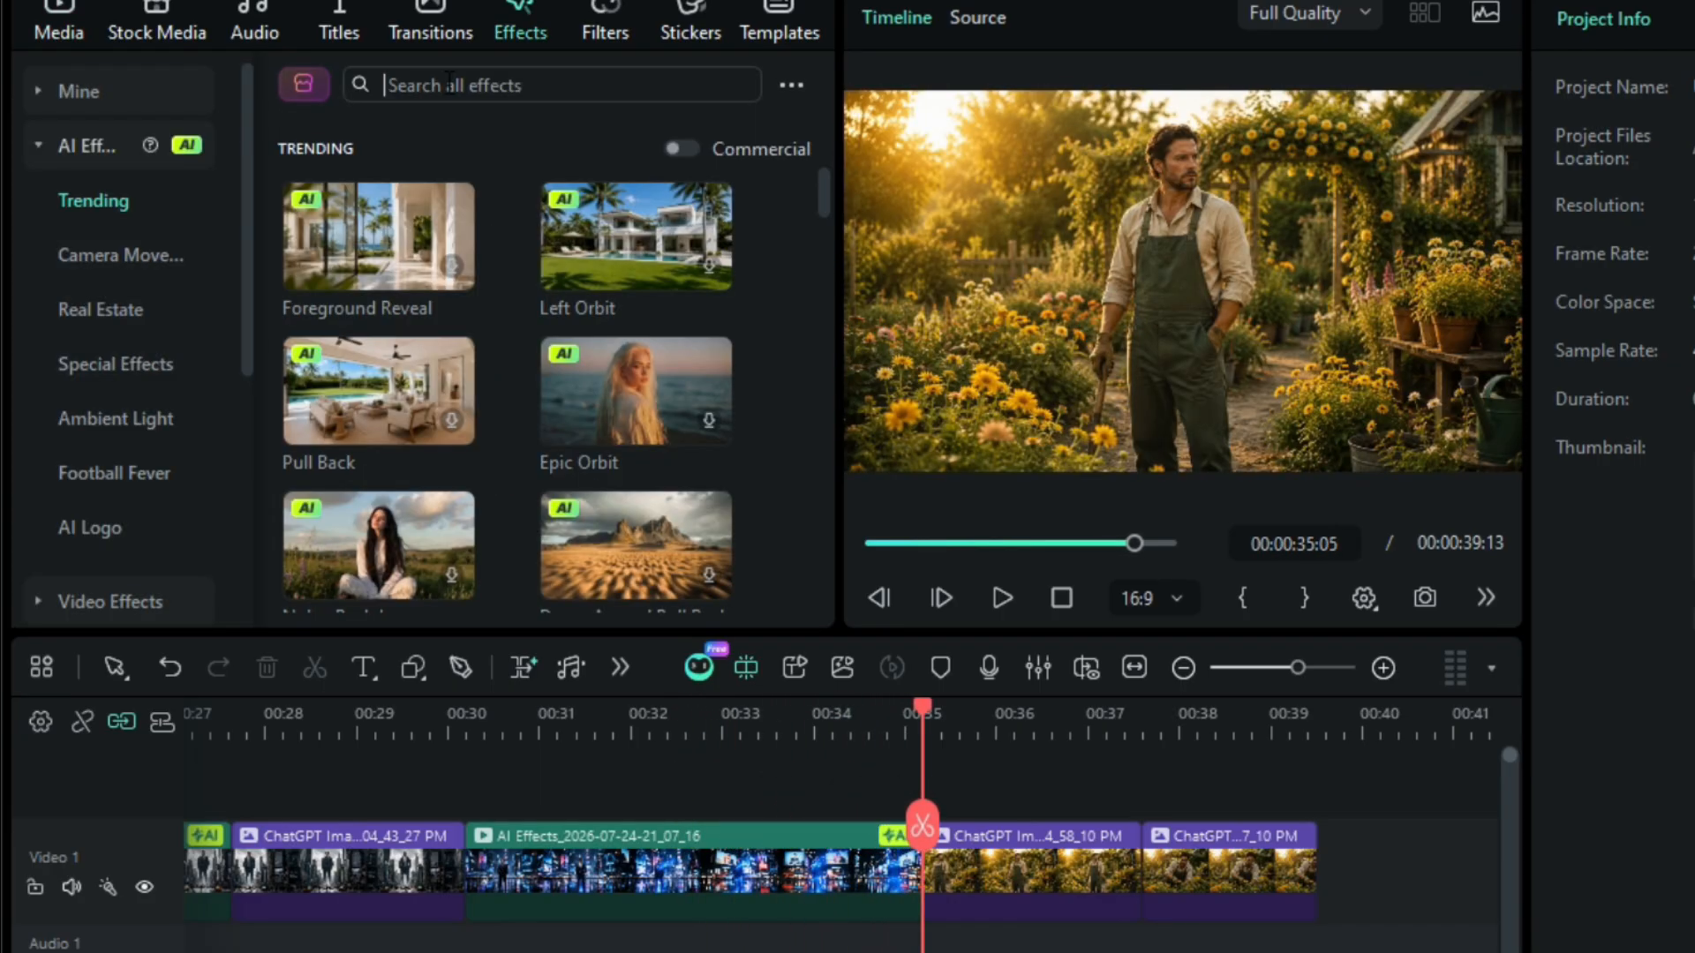
{"action": "left_click", "coordinate": [450, 84]}
{"action": "type", "text": "character lift off"}
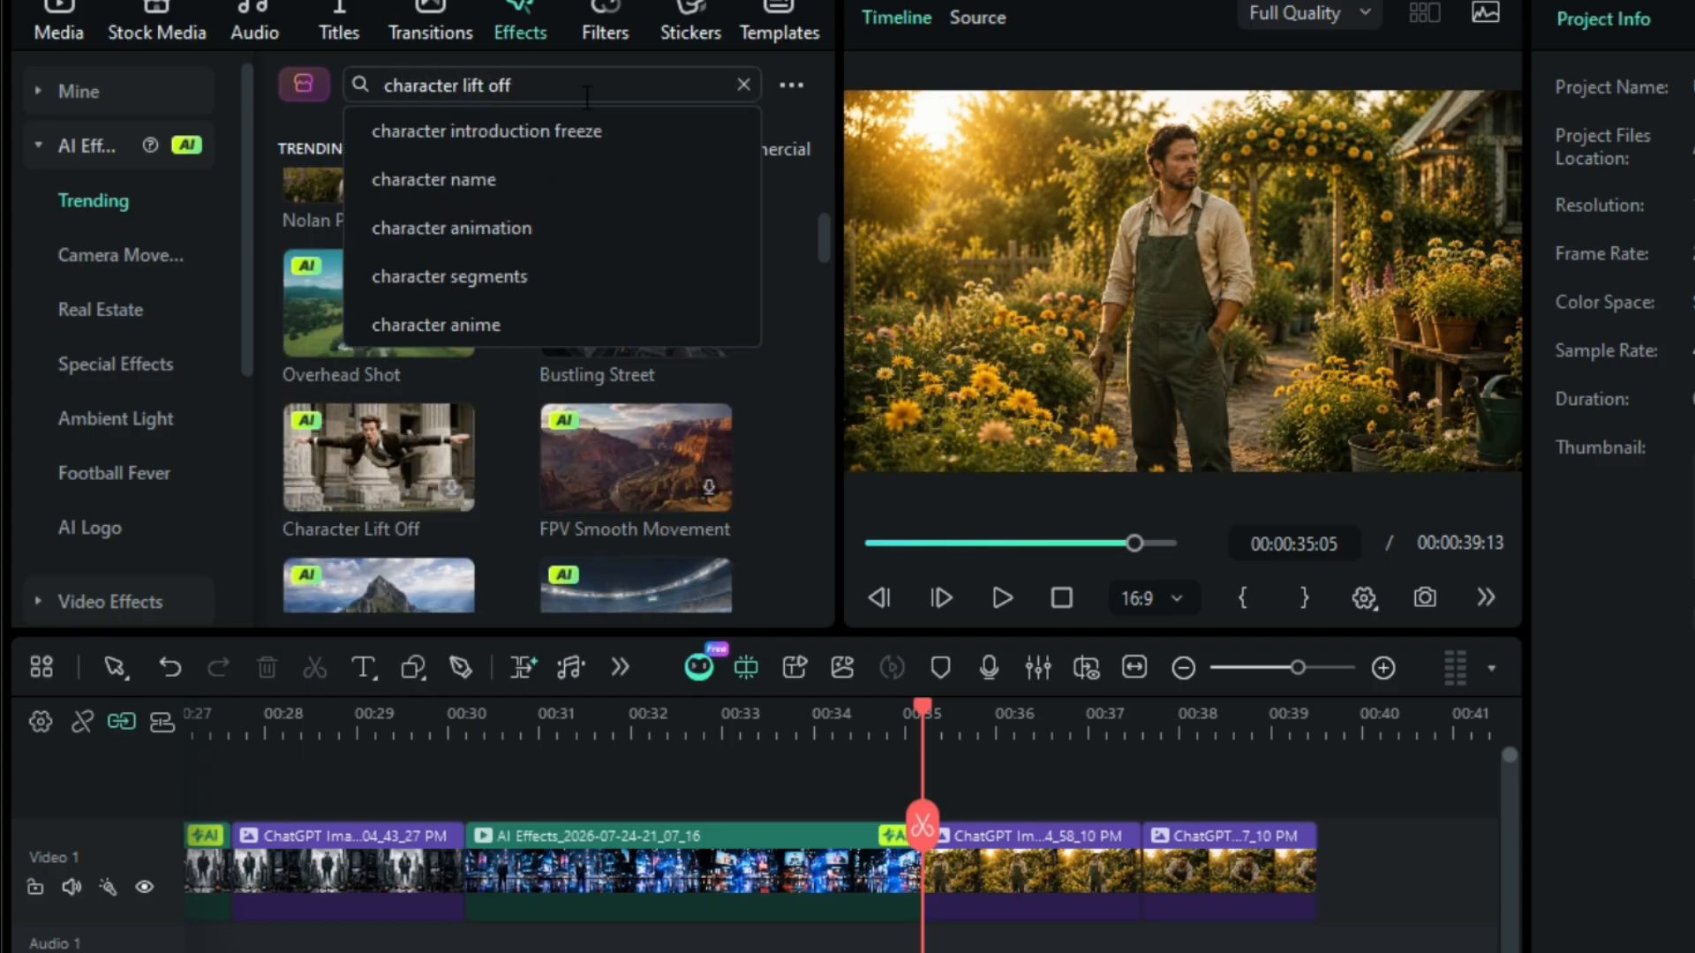
{"action": "key", "text": "Return"}
{"action": "left_click", "coordinate": [447, 358]}
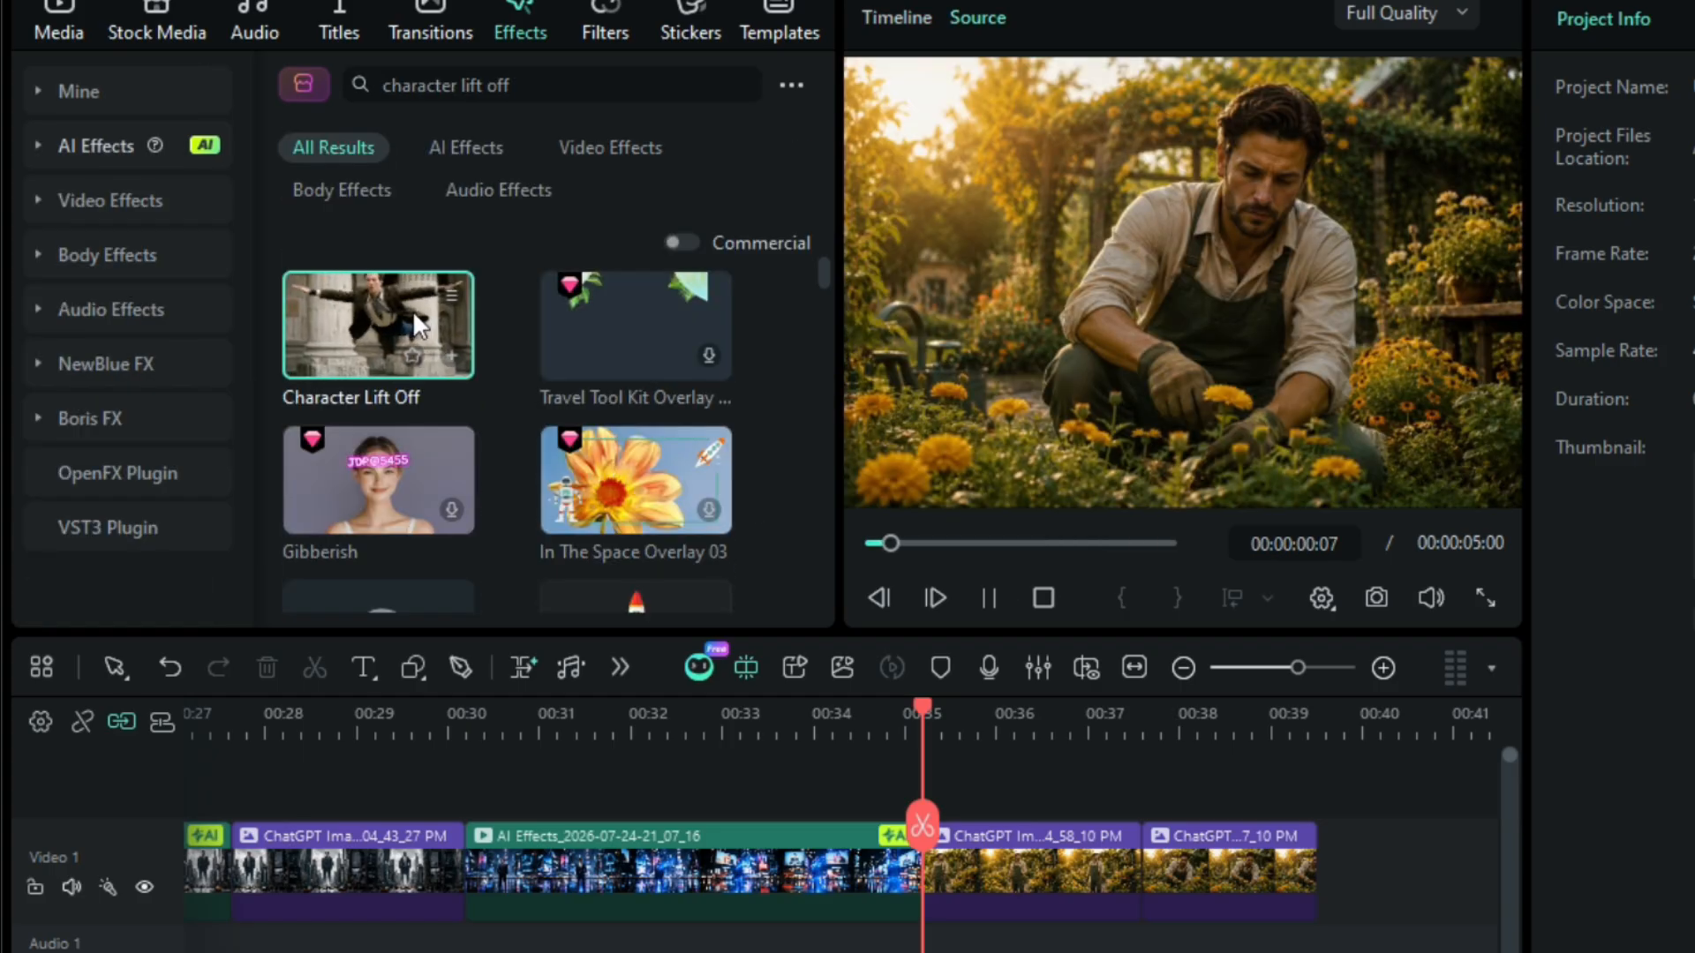
{"action": "left_click_drag", "start_coordinate": [386, 300], "coordinate": [984, 870]}
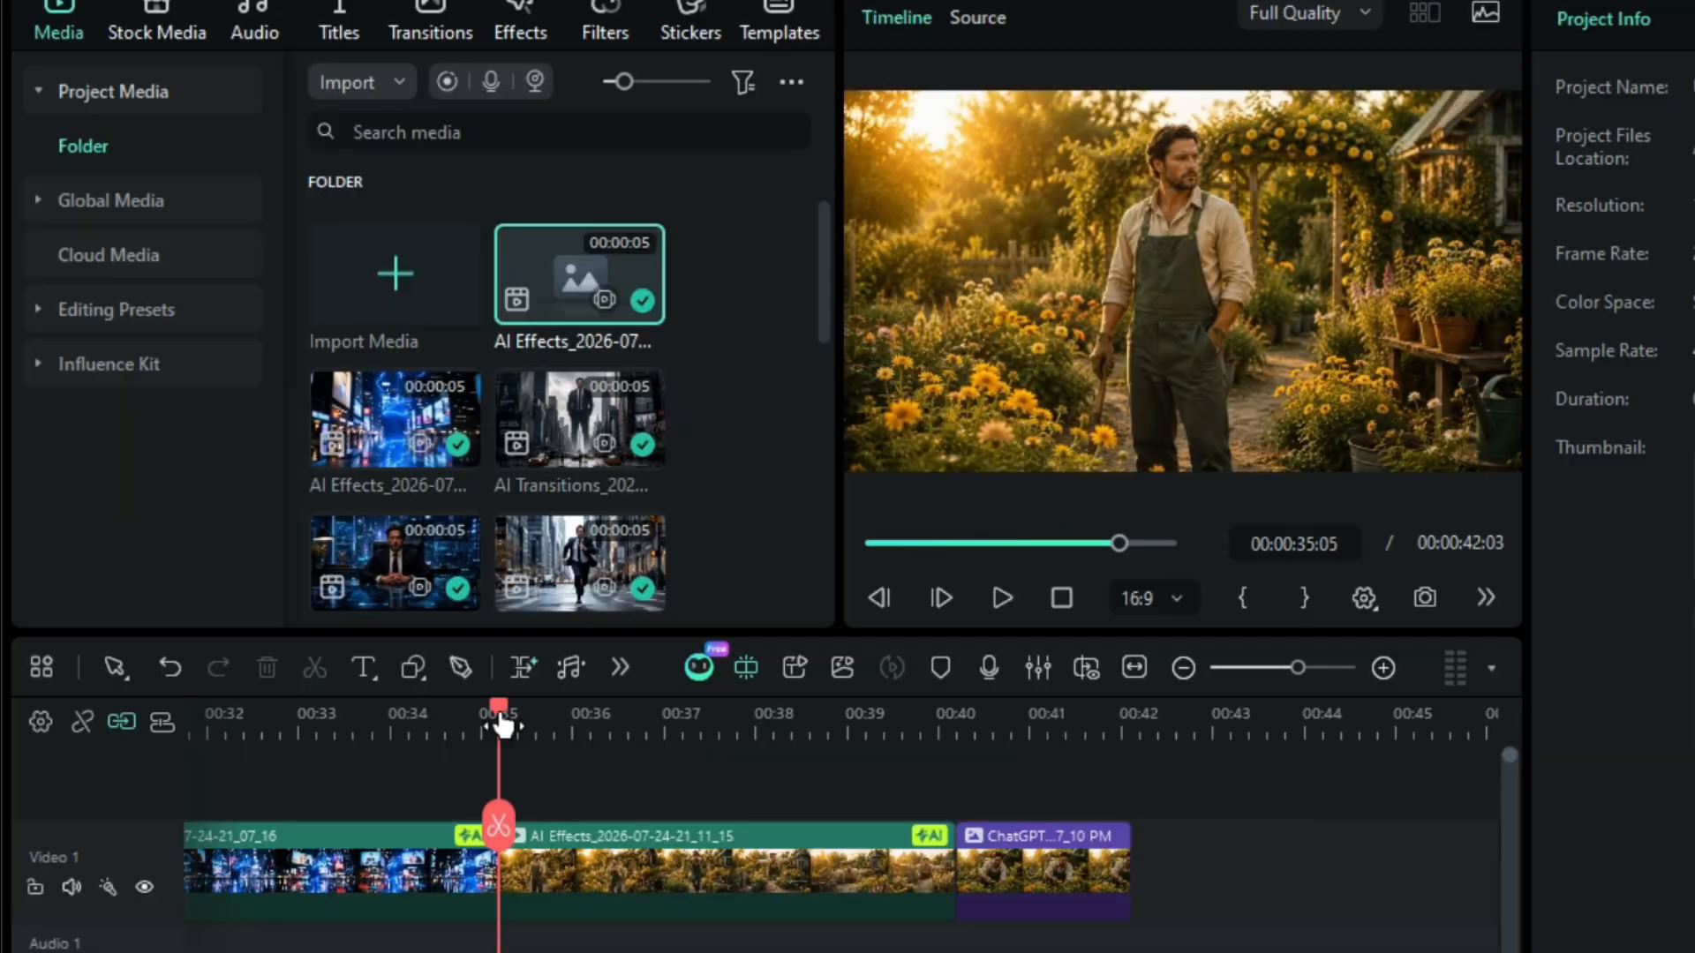
Step: Find the AI effect "Blooming Reverie" and apply it to the final clip of the man kneeling among the flowers
{"action": "left_click_drag", "start_coordinate": [499, 720], "coordinate": [942, 726]}
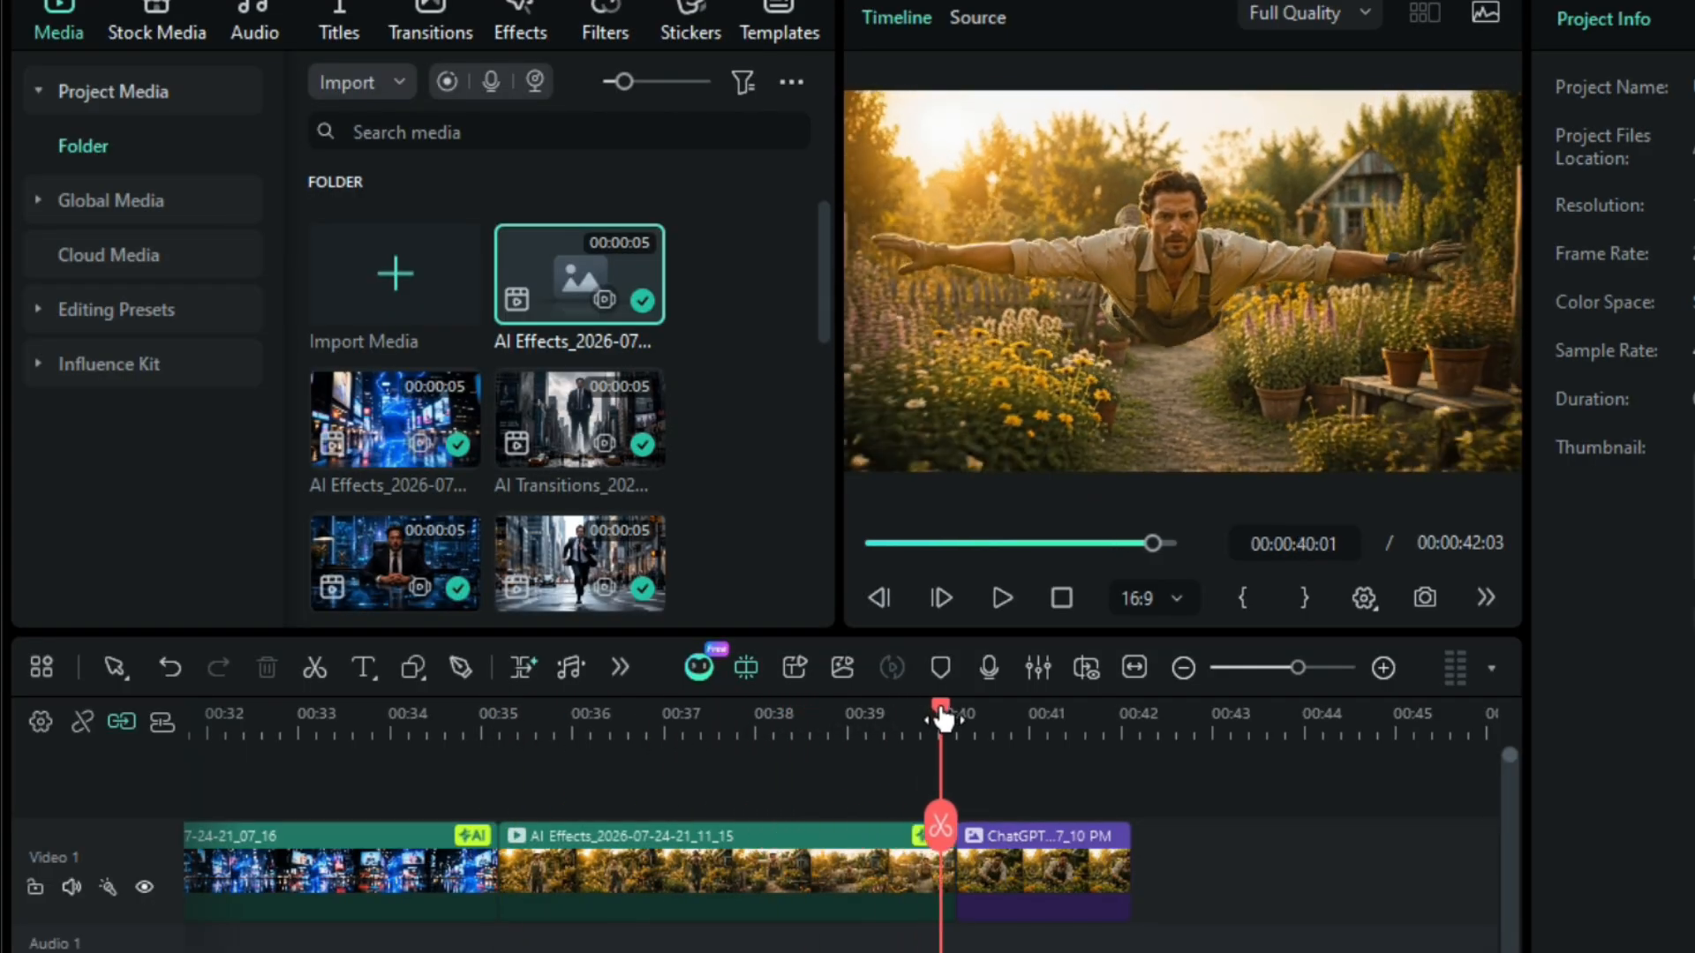
{"action": "left_click", "coordinate": [491, 86]}
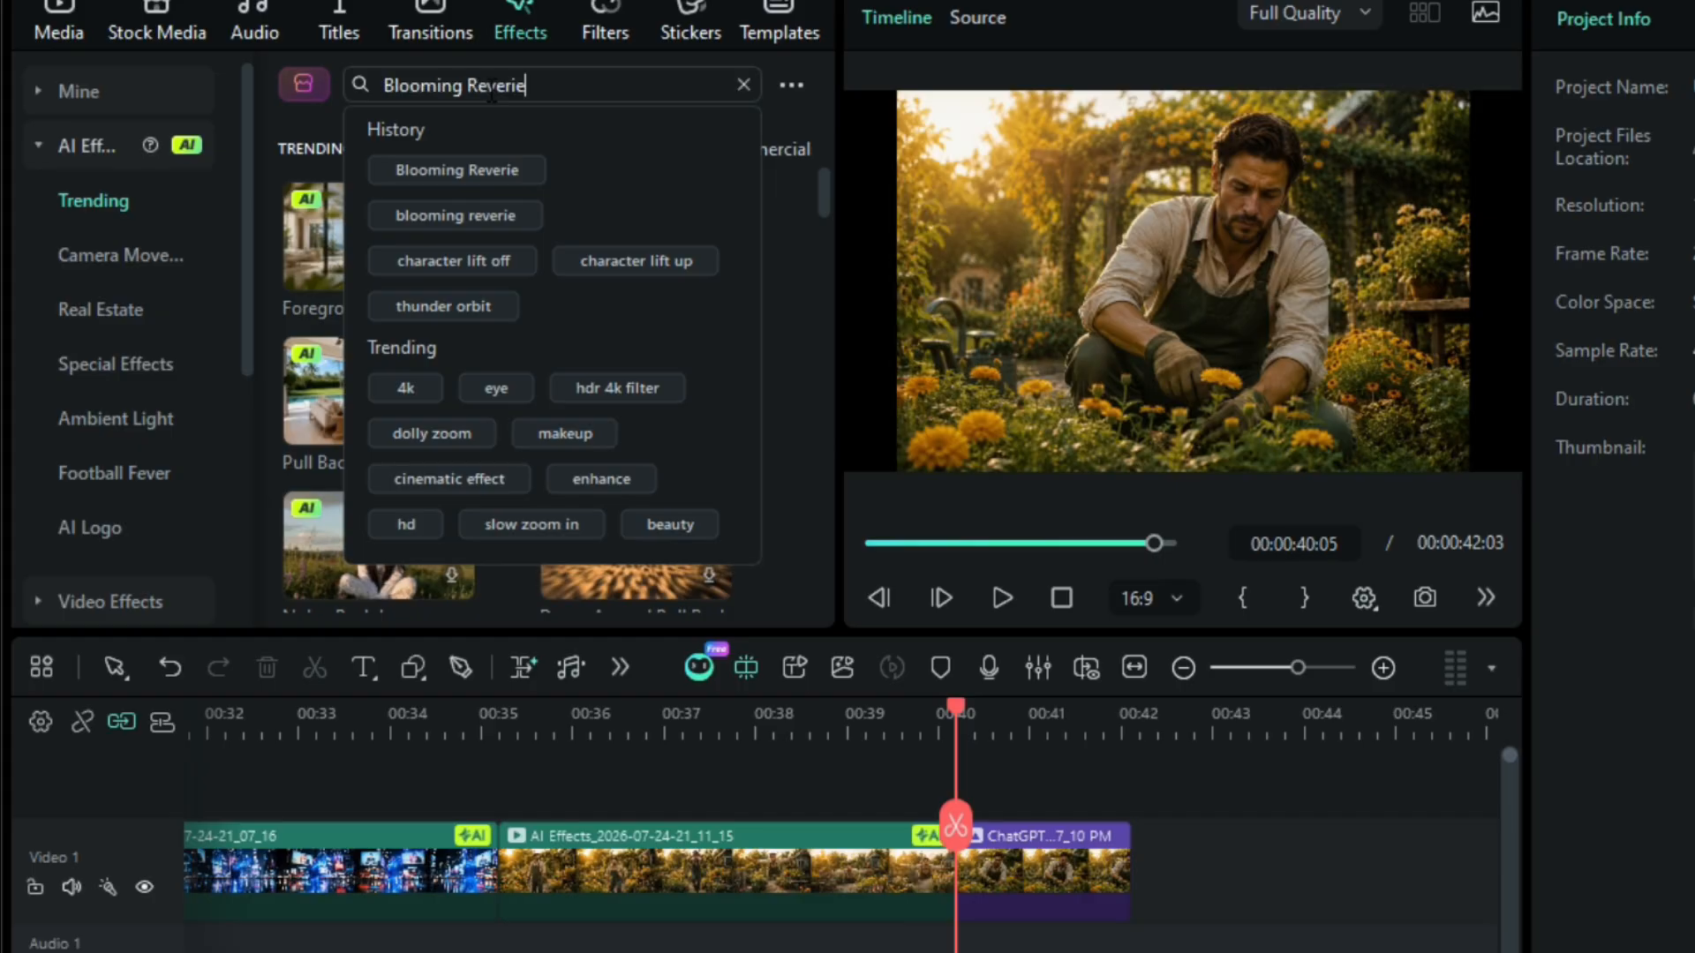
{"action": "key", "text": "Return"}
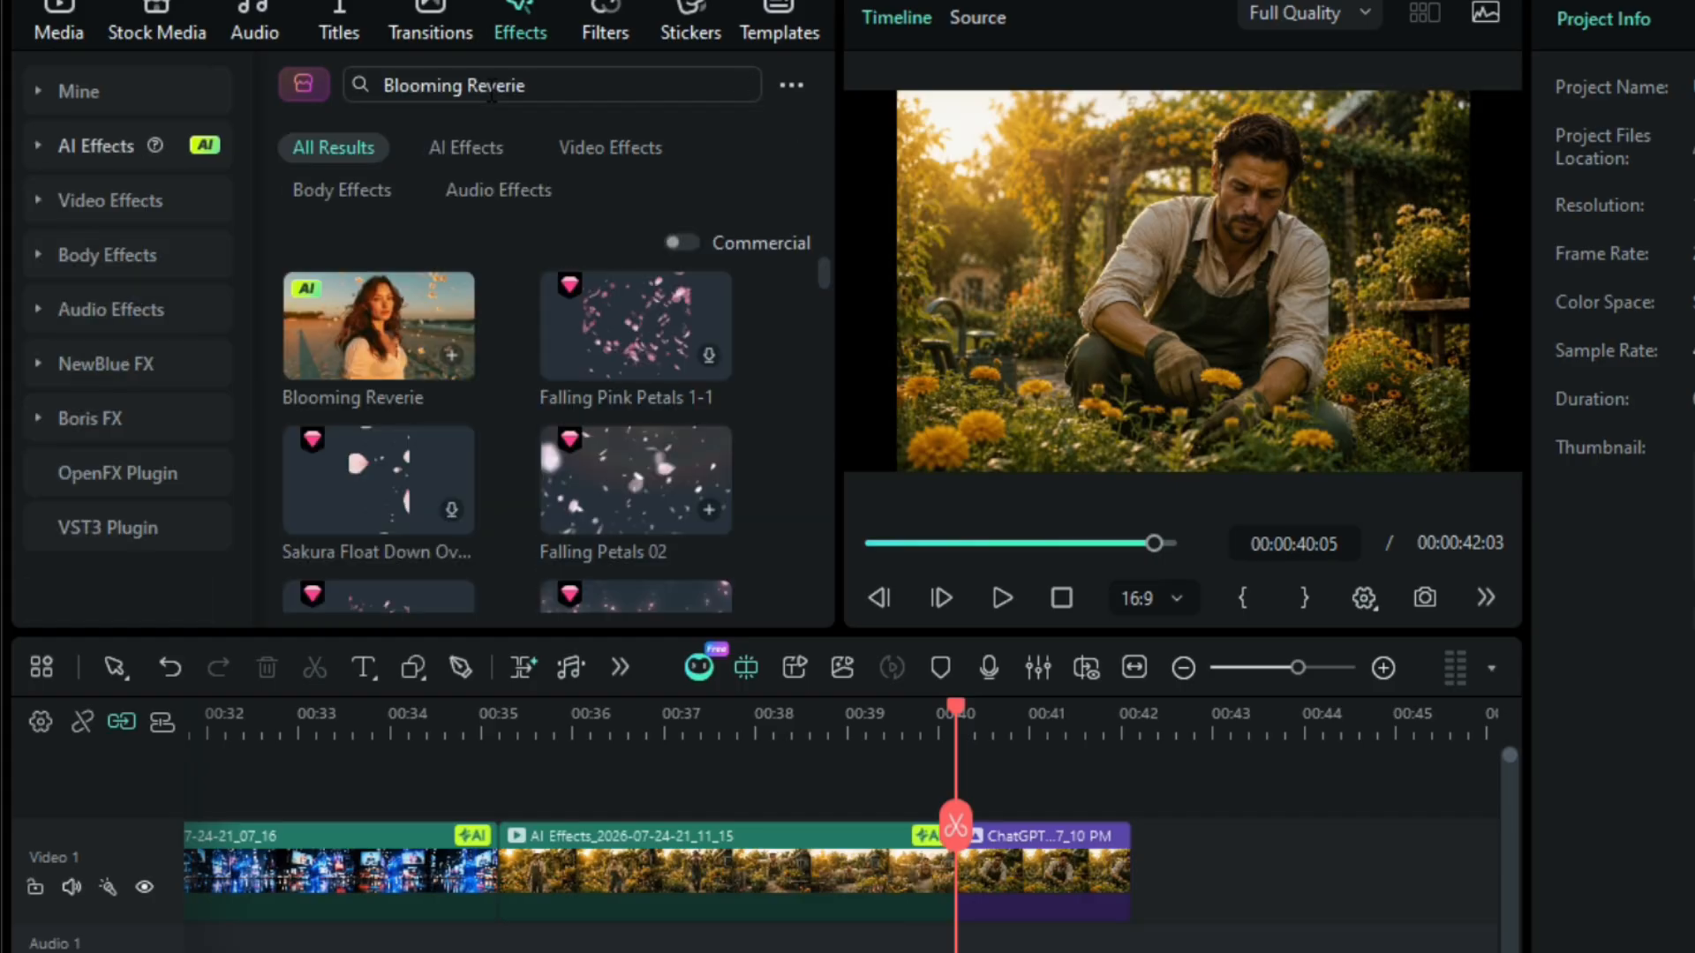
{"action": "left_click_drag", "start_coordinate": [399, 318], "coordinate": [1020, 881]}
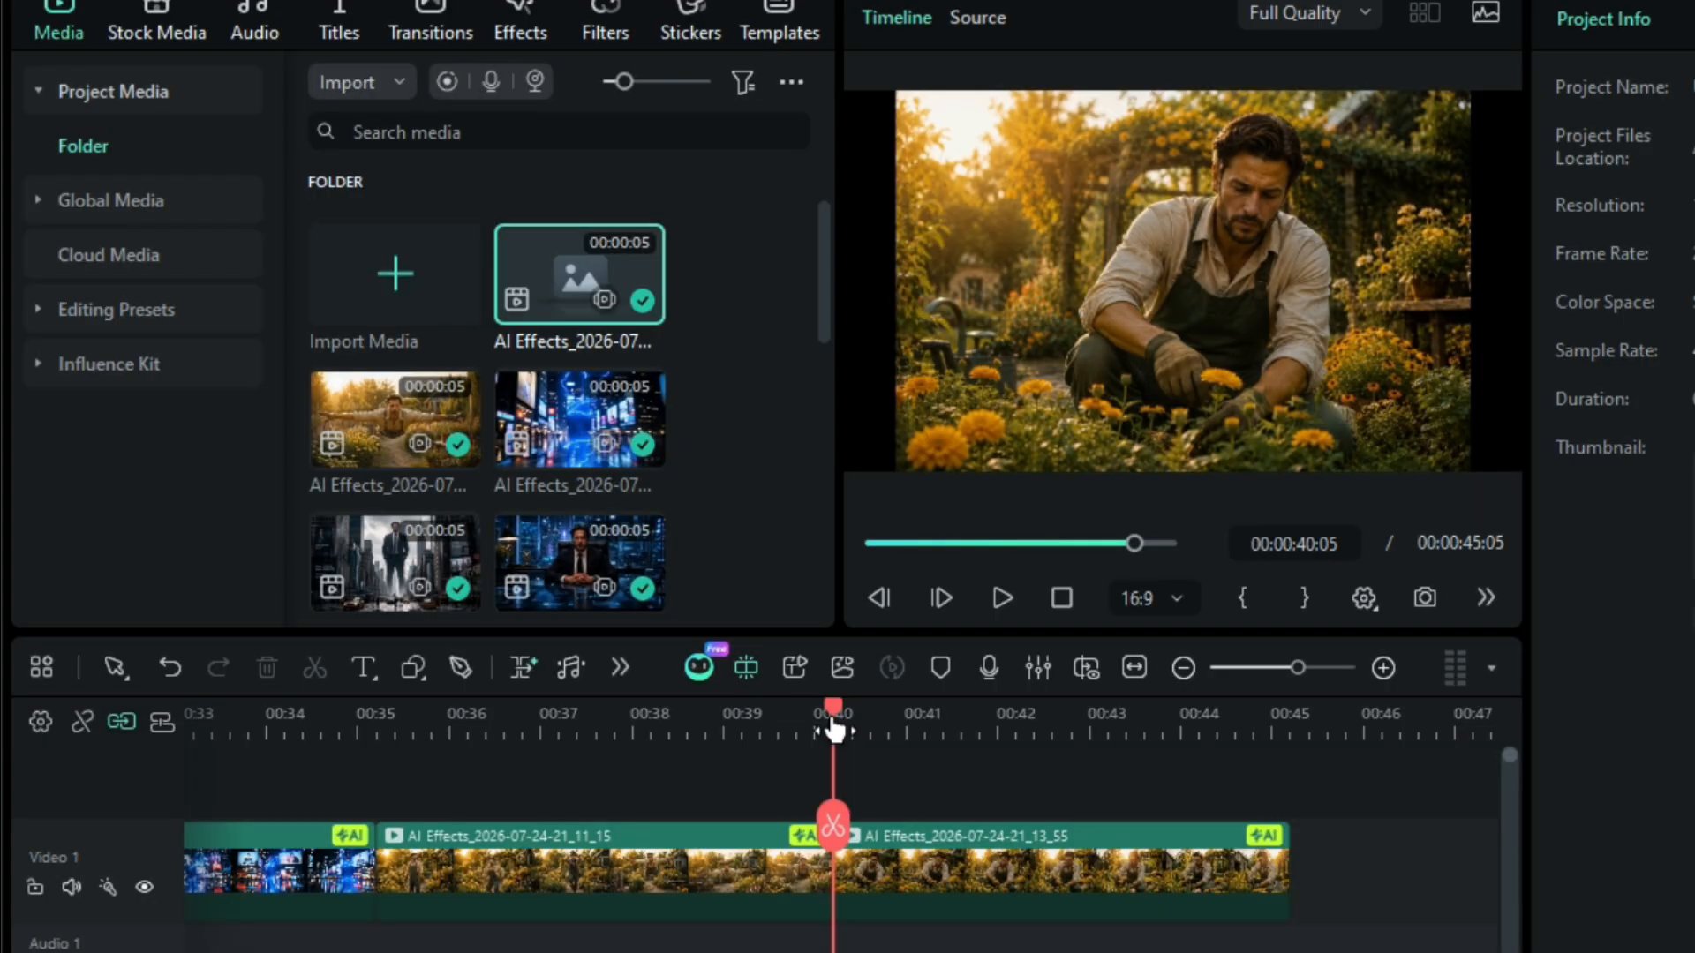
{"action": "left_click_drag", "start_coordinate": [837, 723], "coordinate": [1291, 872]}
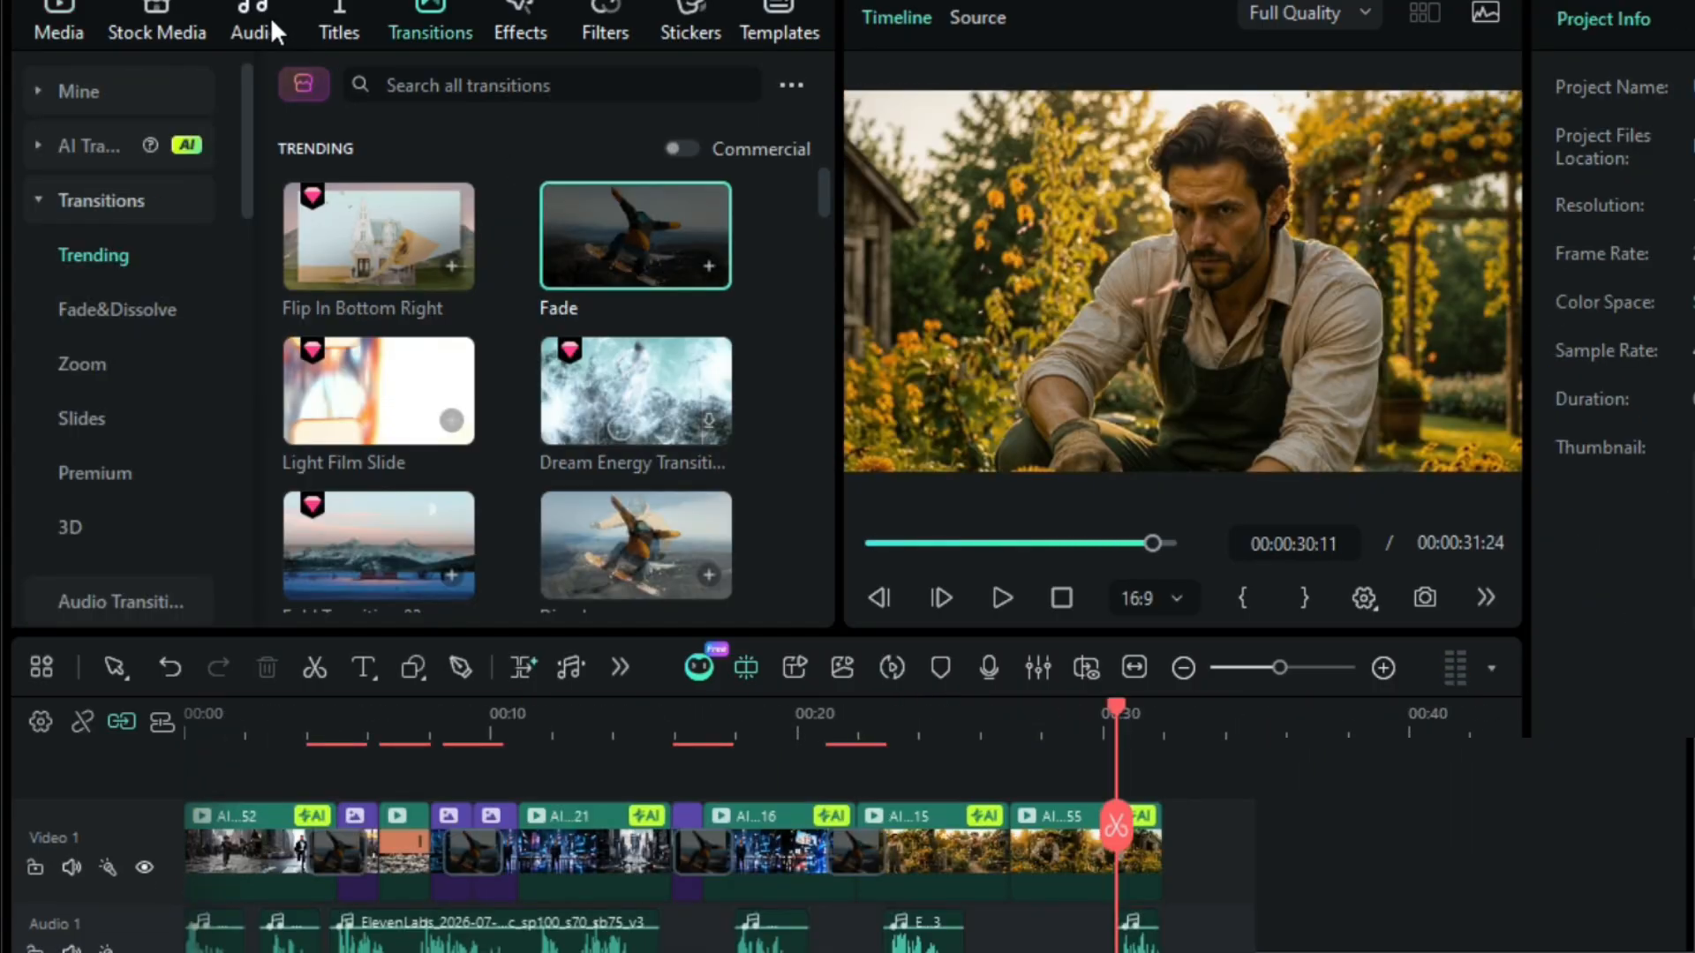
Step: Open the audio library and play the edited sequence from the beginning
{"action": "left_click", "coordinate": [268, 15]}
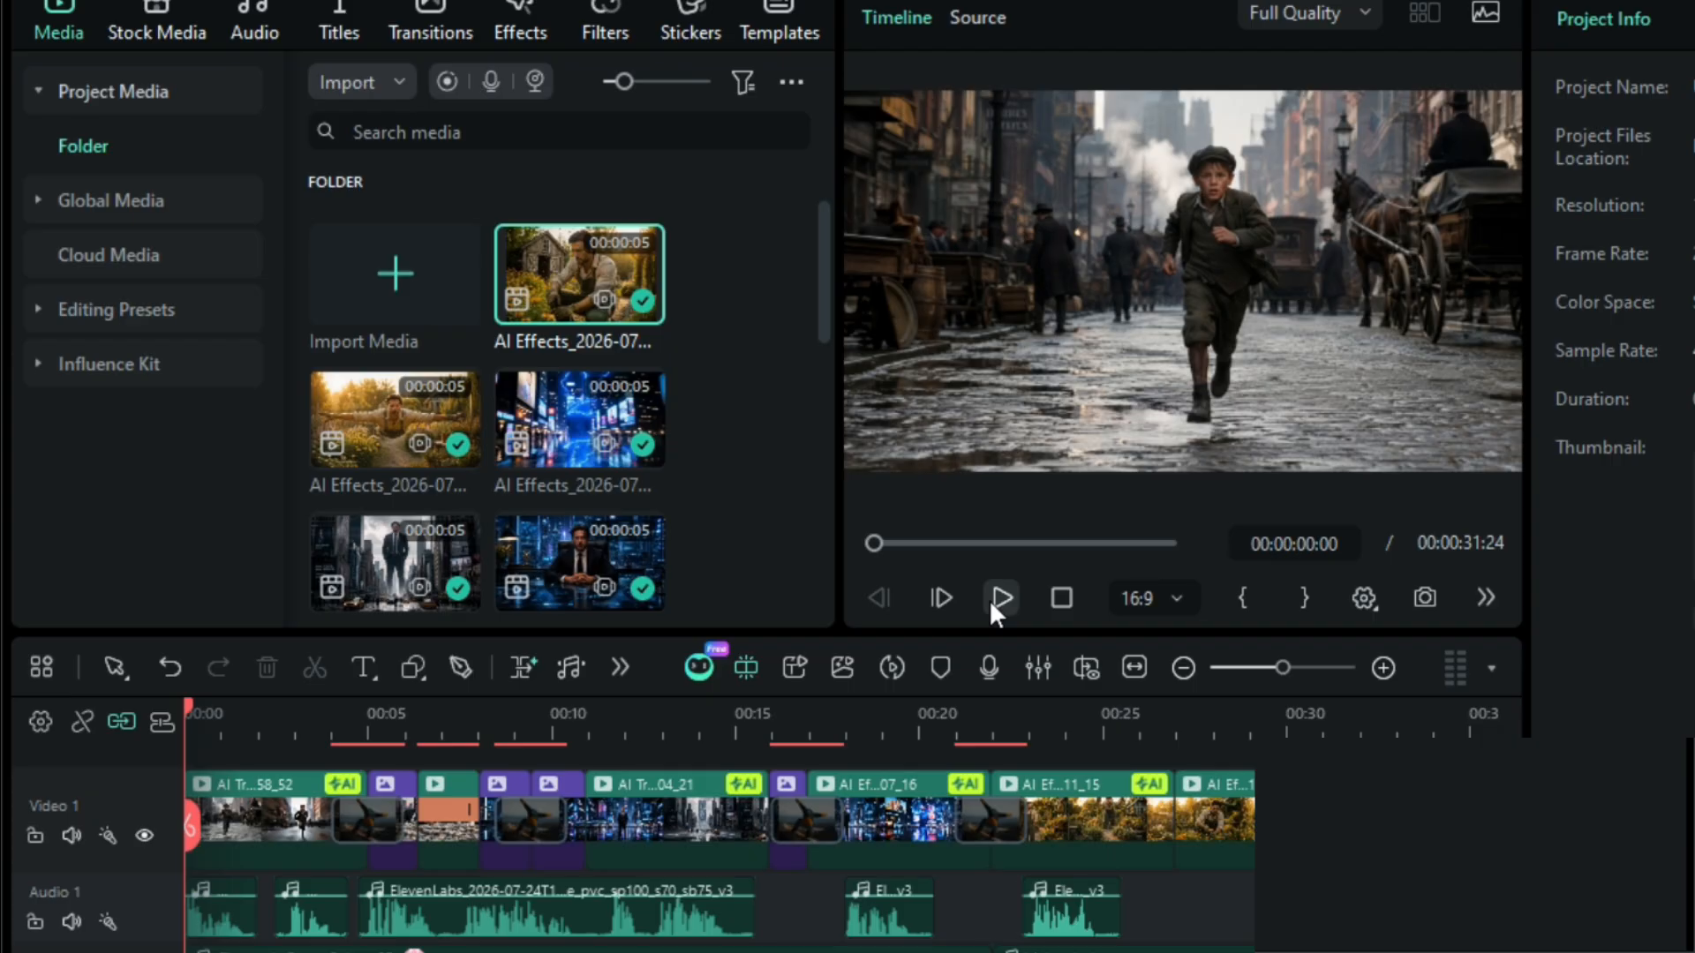
{"action": "left_click", "coordinate": [991, 605]}
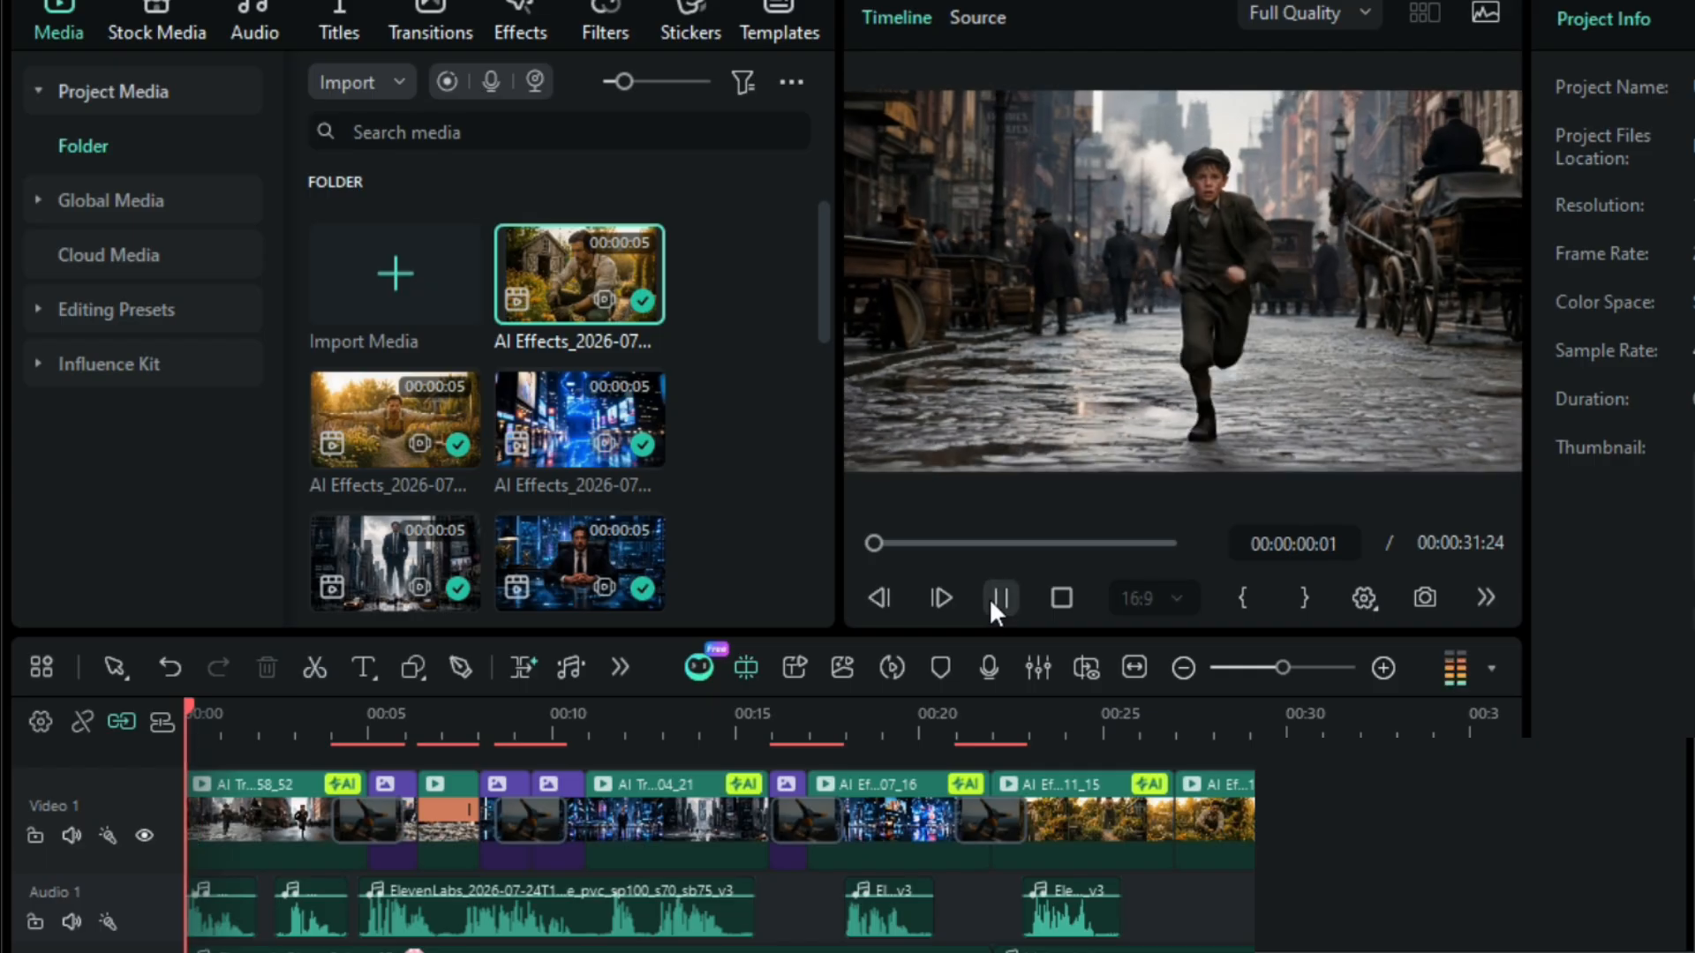